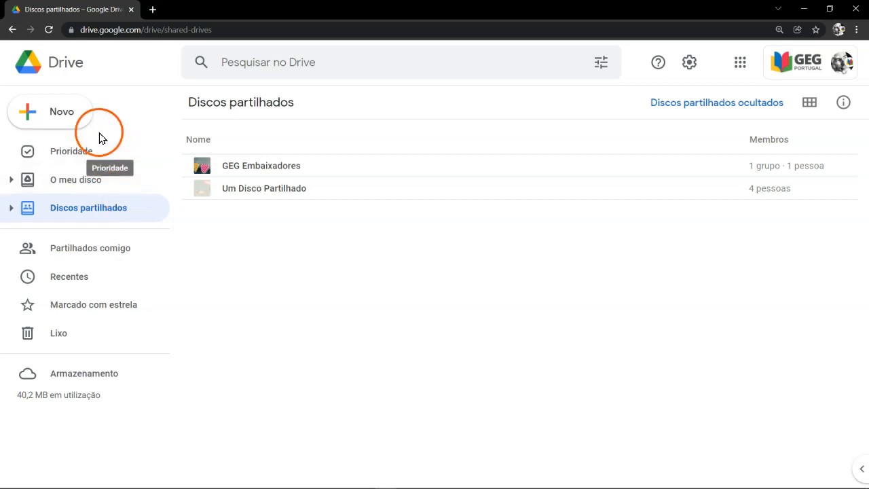
# Step: Create a new shared drive named "Um Novo Disco Partilhado"
pyautogui.click(73, 112)
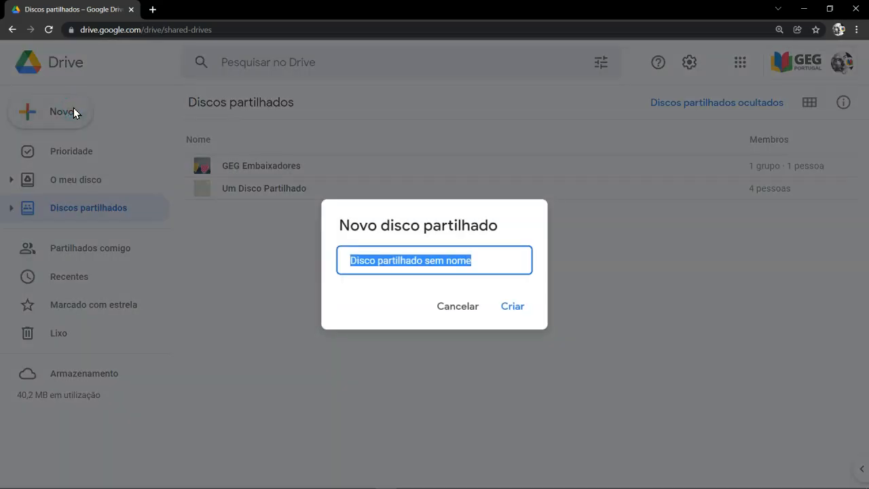
pyautogui.write('Um Novo Disco Partilhado')
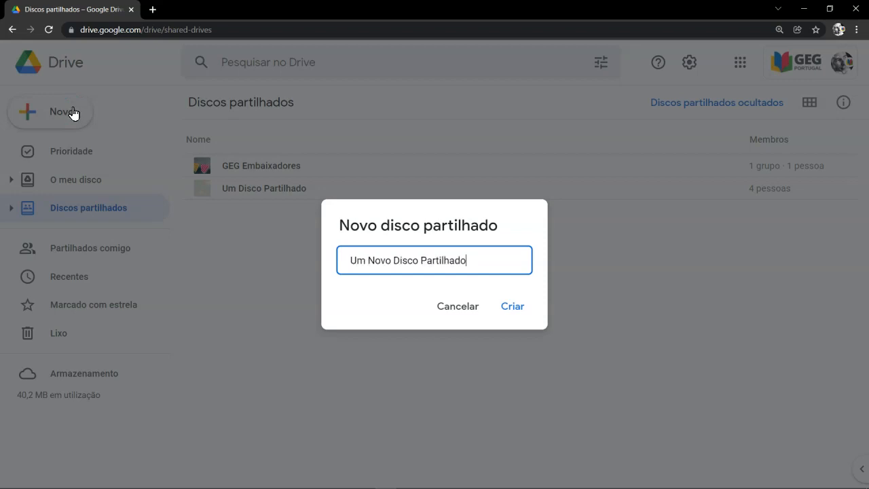
pyautogui.press('Return')
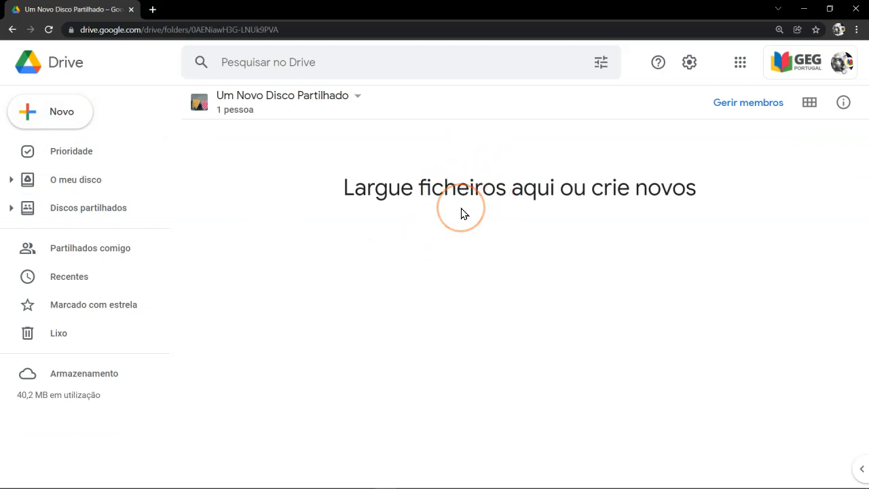
# Step: From File Explorer's tmpStock folder, upload umaPasta, doc a converter, Doc. TXT, present, TIC3_c_Rubricas, sw8_cd3_track12 and Mudar a cor do ponteiro do rato to the shared drive
pyautogui.hotkey('alt', 'Tab')
pyautogui.click(468, 289)
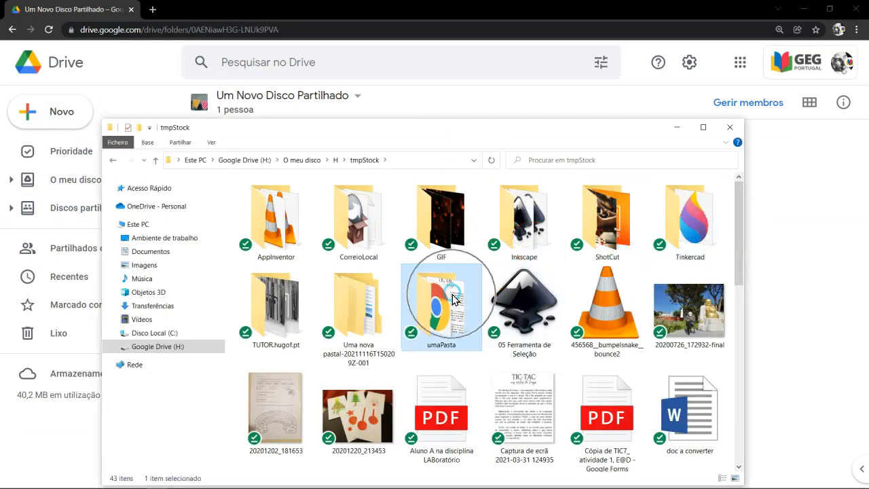
pyautogui.moveTo(739, 264); pyautogui.dragTo(738, 330)
pyautogui.keyDown('ctrl'); pyautogui.click(682, 240); pyautogui.keyUp('ctrl')
pyautogui.keyDown('ctrl'); pyautogui.click(363, 342); pyautogui.keyUp('ctrl')
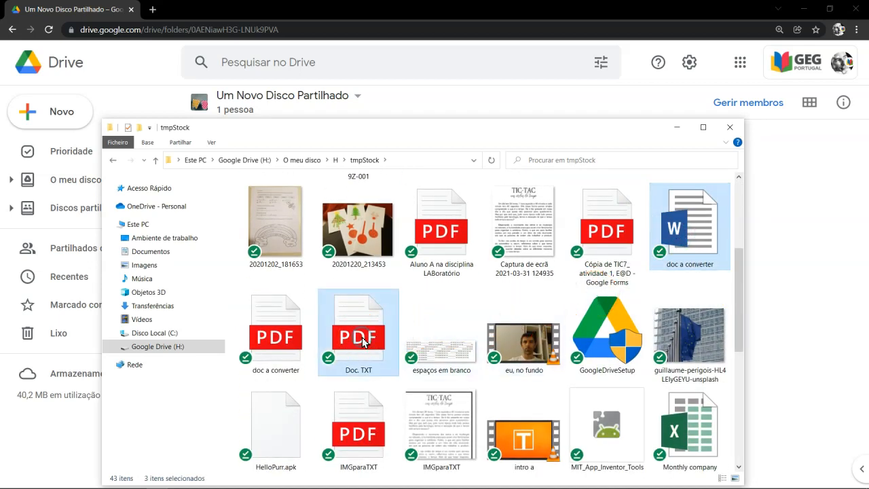
pyautogui.scroll(-5, 362, 343)
pyautogui.keyDown('ctrl'); pyautogui.click(352, 246); pyautogui.keyUp('ctrl')
pyautogui.keyDown('ctrl'); pyautogui.click(539, 320); pyautogui.keyUp('ctrl')
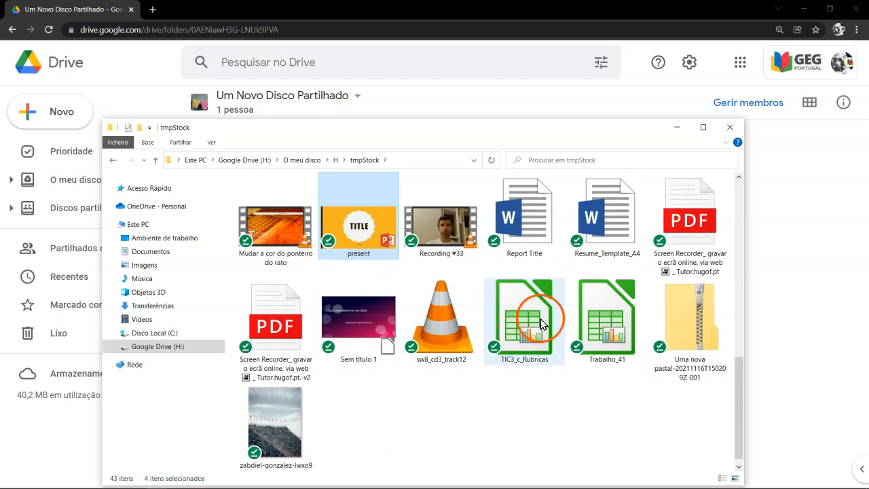
pyautogui.keyDown('ctrl'); pyautogui.click(470, 324); pyautogui.keyUp('ctrl')
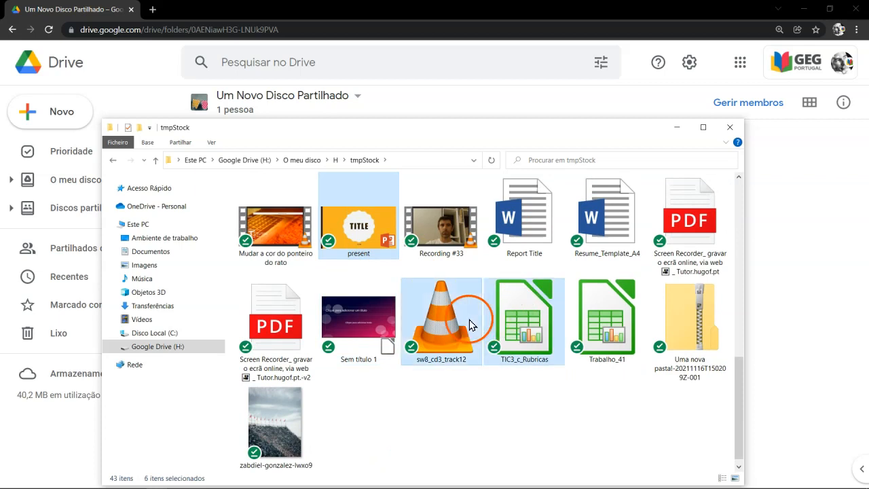
pyautogui.keyDown('ctrl'); pyautogui.click(305, 235); pyautogui.keyUp('ctrl')
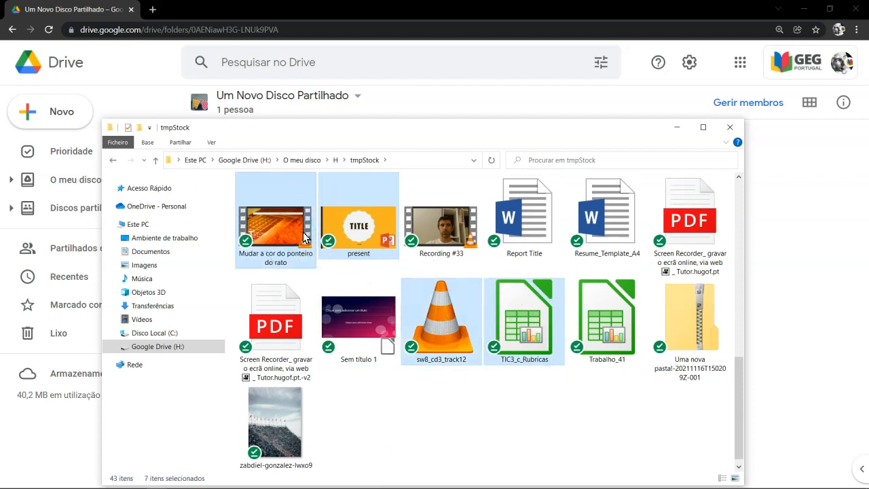
pyautogui.moveTo(294, 237); pyautogui.dragTo(782, 257)
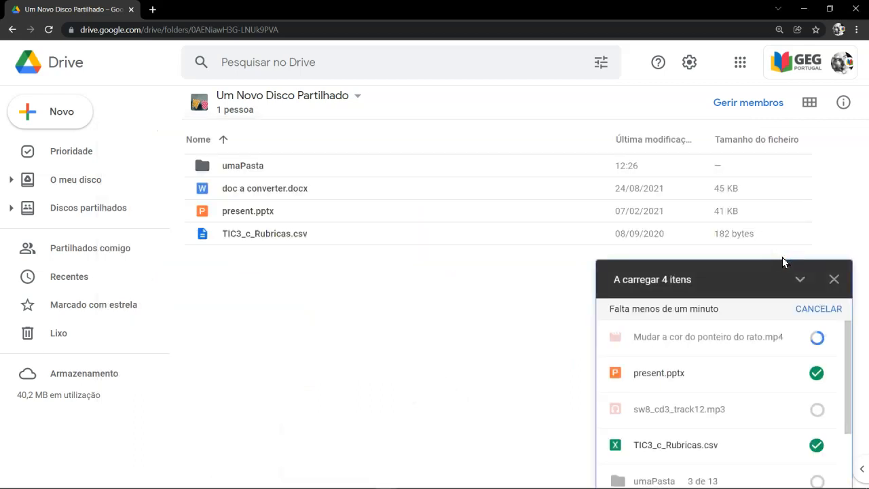
pyautogui.click(801, 215)
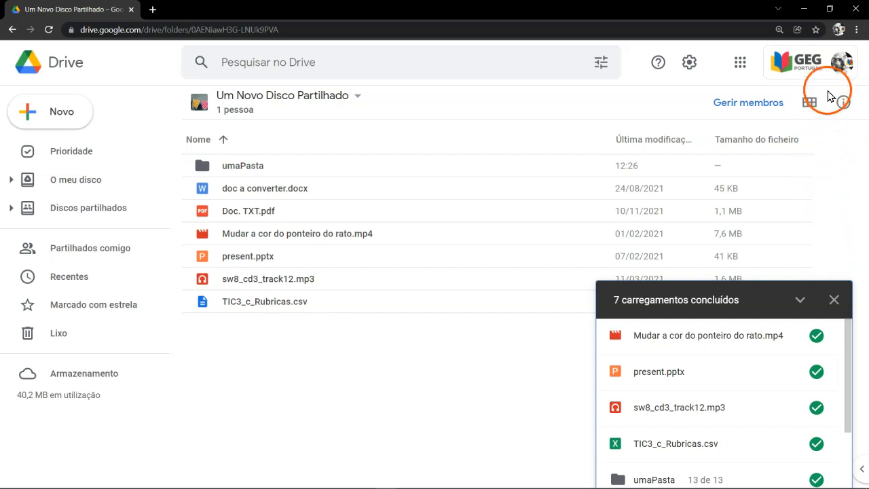
pyautogui.click(834, 300)
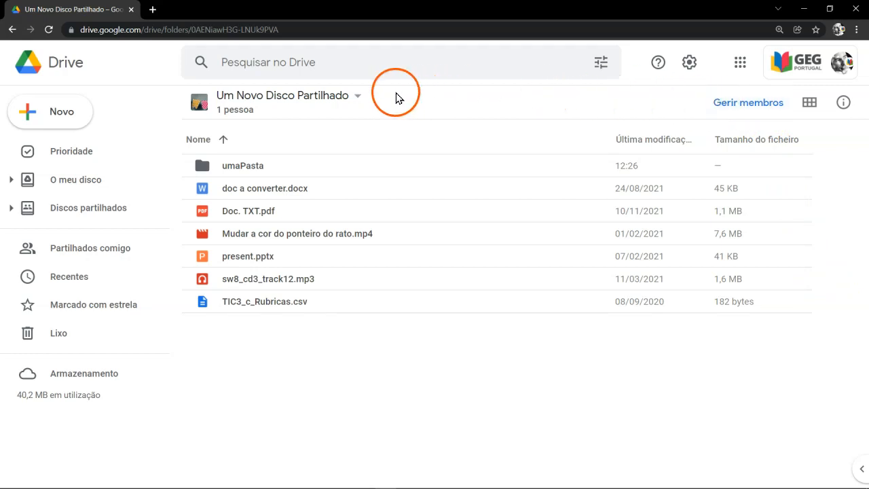
# Step: Add a member to the shared drive by e-mail with the Gestor de conteúdos role and send the notification
pyautogui.click(358, 97)
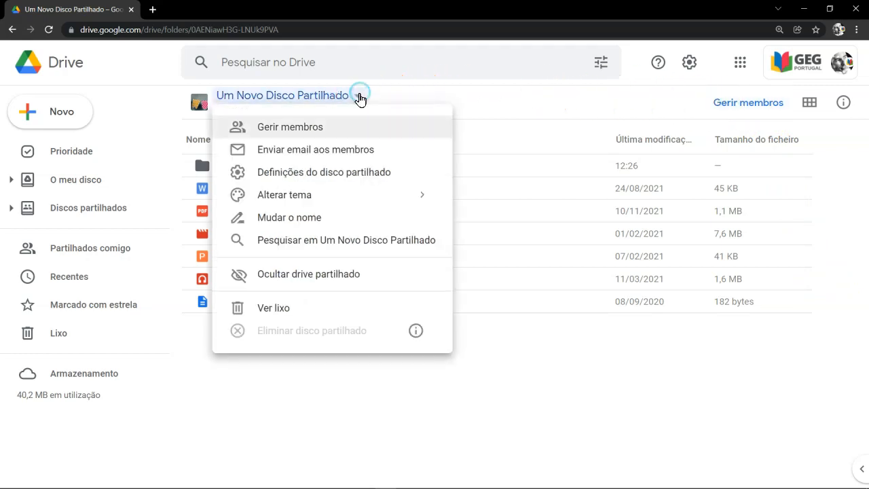
pyautogui.click(313, 132)
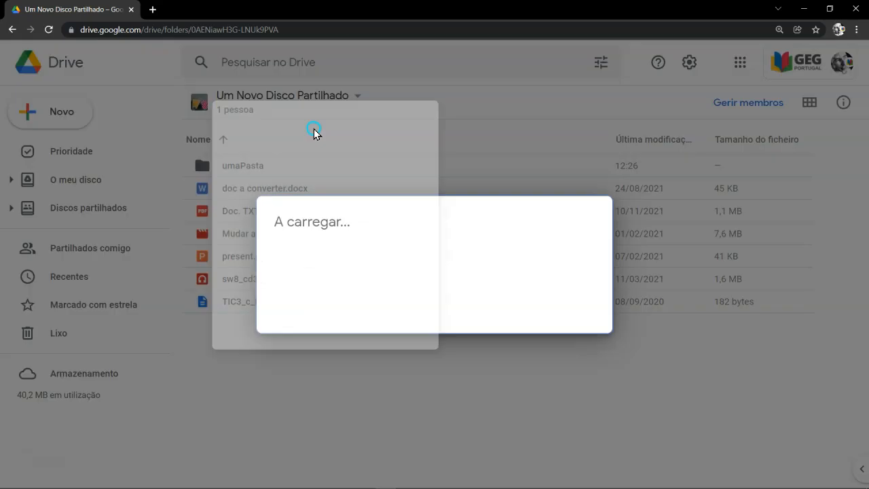
pyautogui.write('uugg')
pyautogui.click(301, 288)
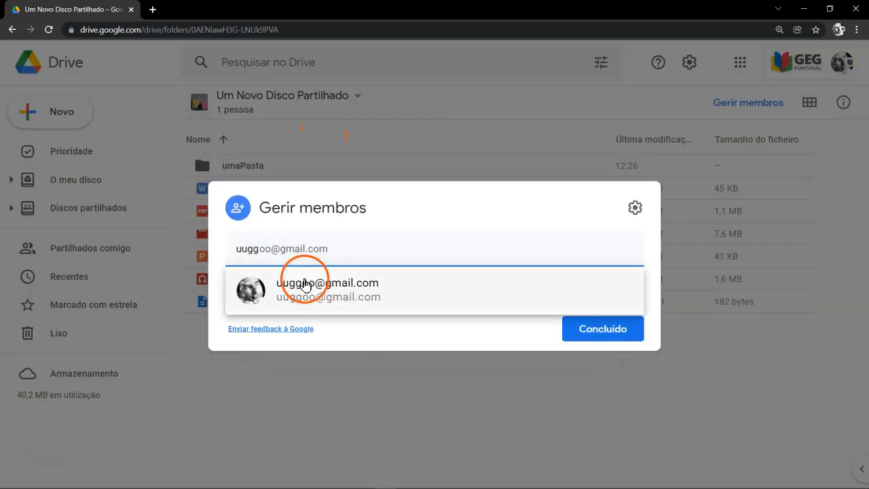
pyautogui.click(291, 197)
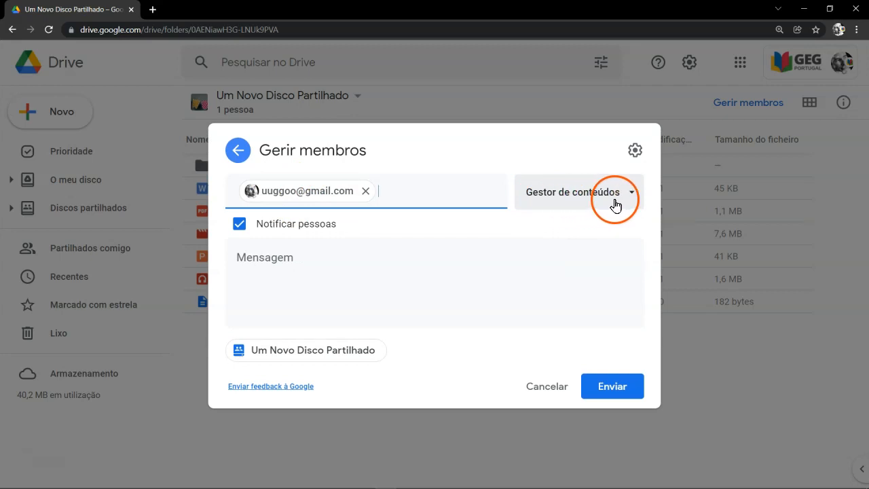
pyautogui.click(614, 202)
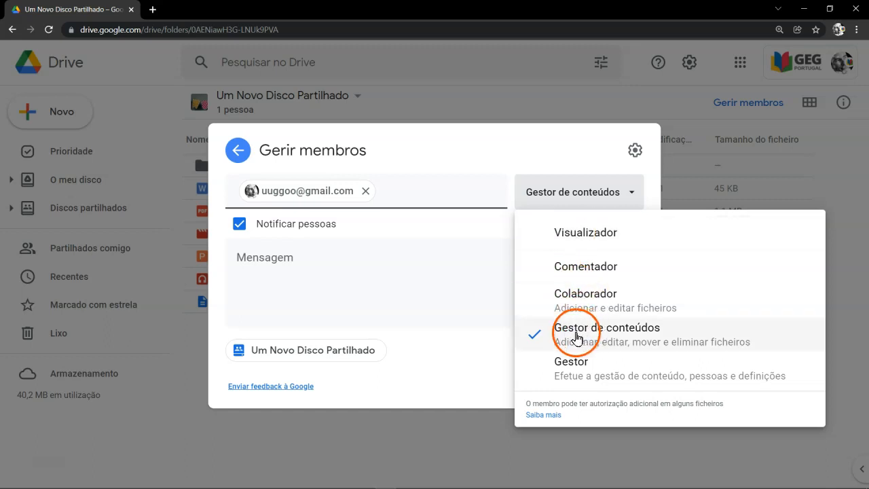
pyautogui.click(596, 333)
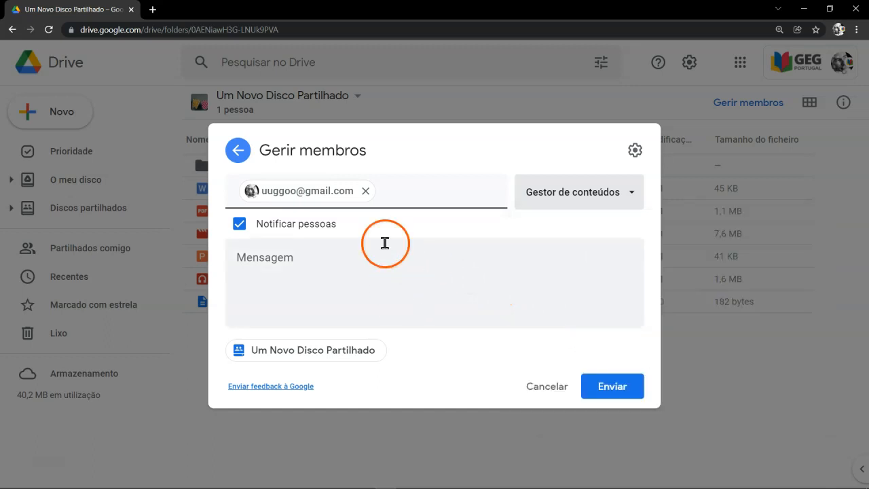
pyautogui.click(612, 388)
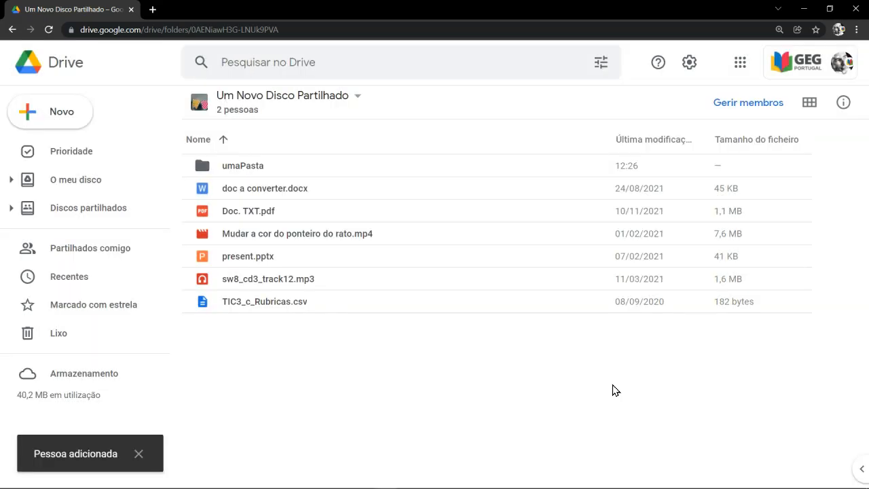
# Step: Add two more members to the shared drive by e-mail, one as Colaborador and the other as Visualizador
pyautogui.click(724, 109)
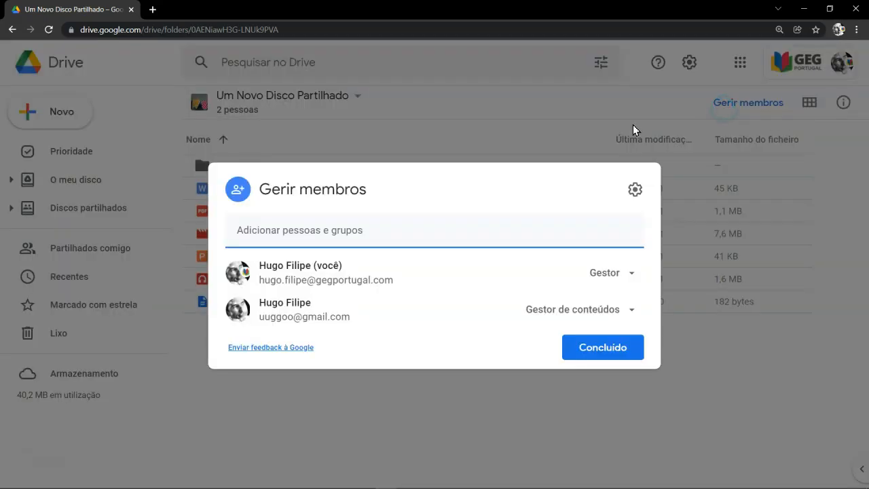
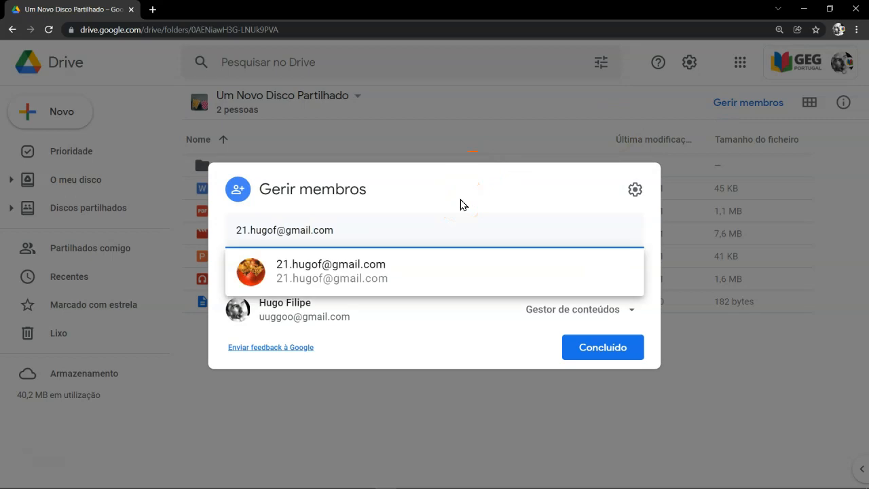
pyautogui.press('Return')
pyautogui.click(578, 193)
pyautogui.click(608, 299)
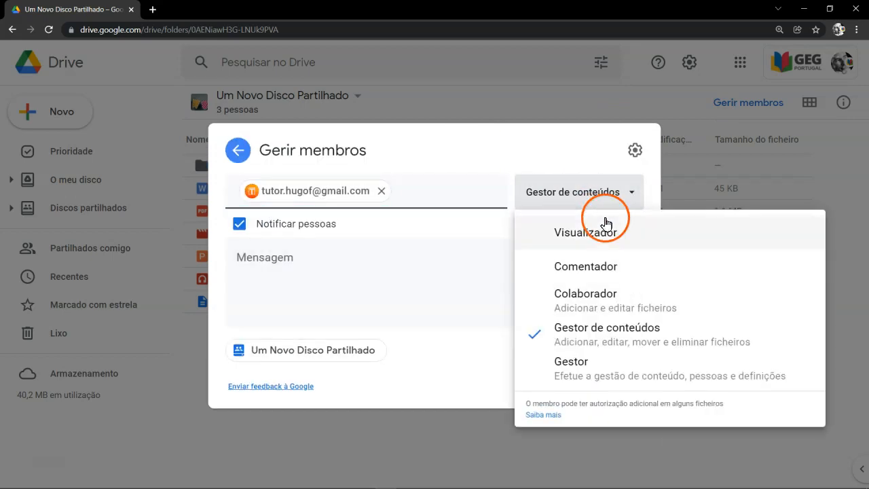
pyautogui.click(608, 232)
pyautogui.click(612, 381)
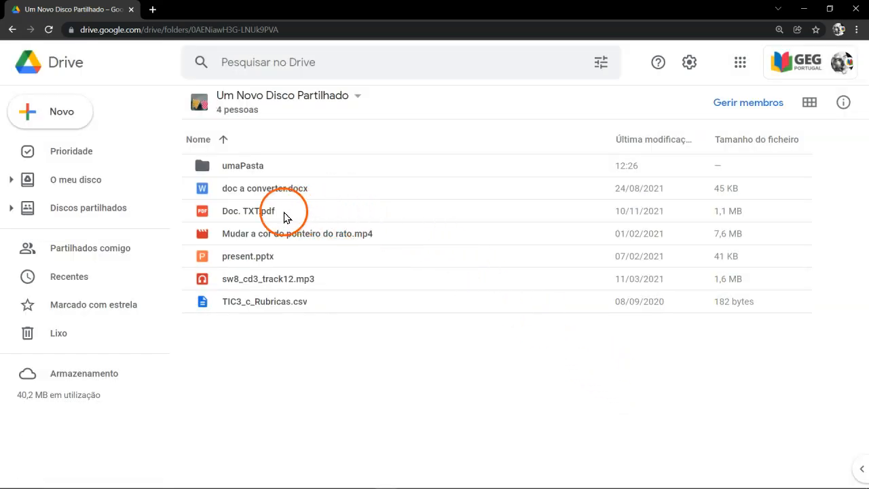
# Step: Review who has access to Doc. TXT.pdf in its sharing settings and examine the actions available for present.pptx
pyautogui.click(270, 212)
pyautogui.rightClick(271, 217)
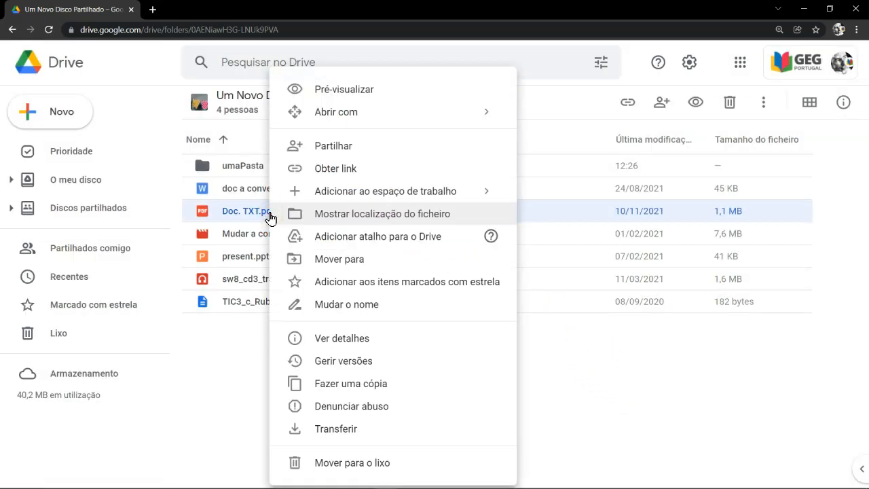
pyautogui.click(333, 150)
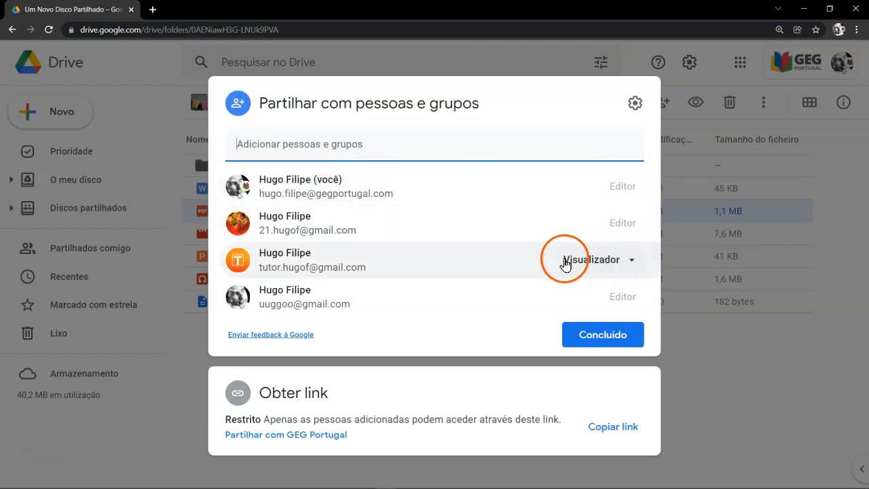
pyautogui.click(590, 333)
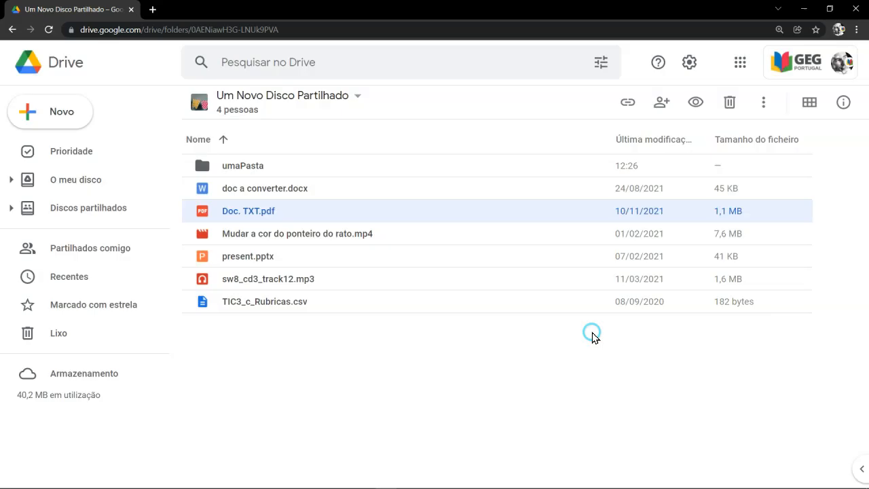
pyautogui.rightClick(271, 257)
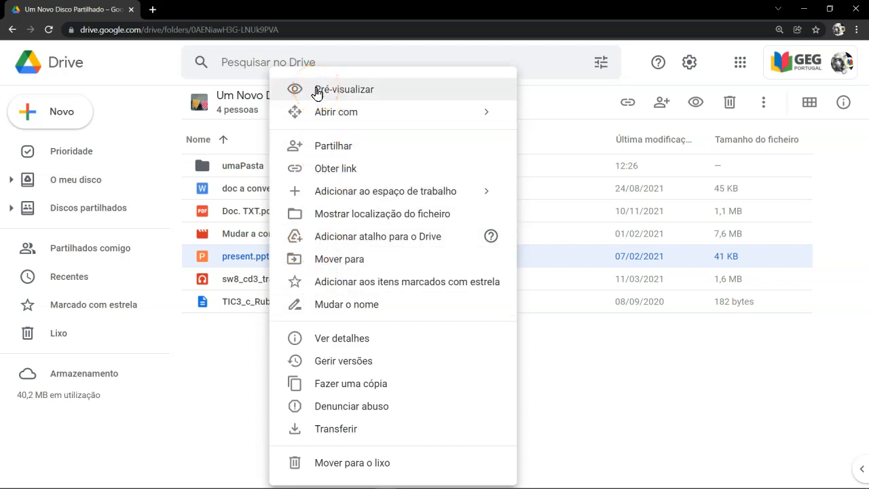
pyautogui.click(228, 359)
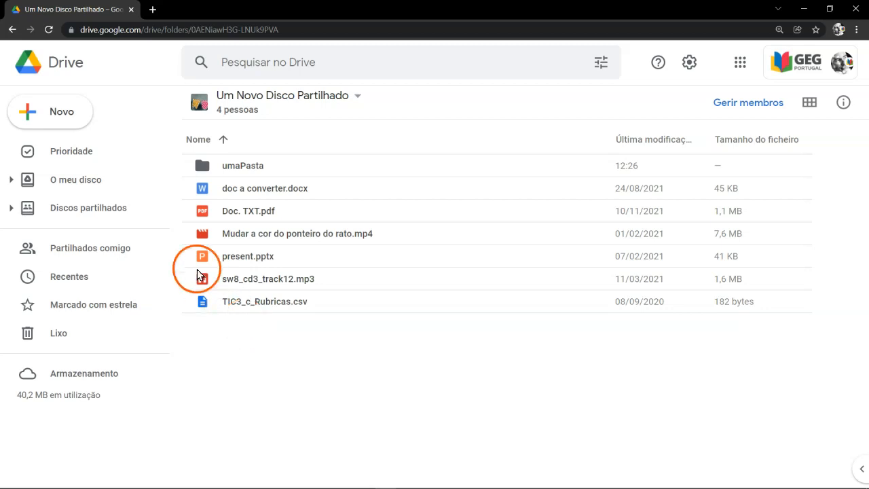
# Step: Create a folder named "Uma nova pasta" in the shared drive and open it
pyautogui.click(67, 115)
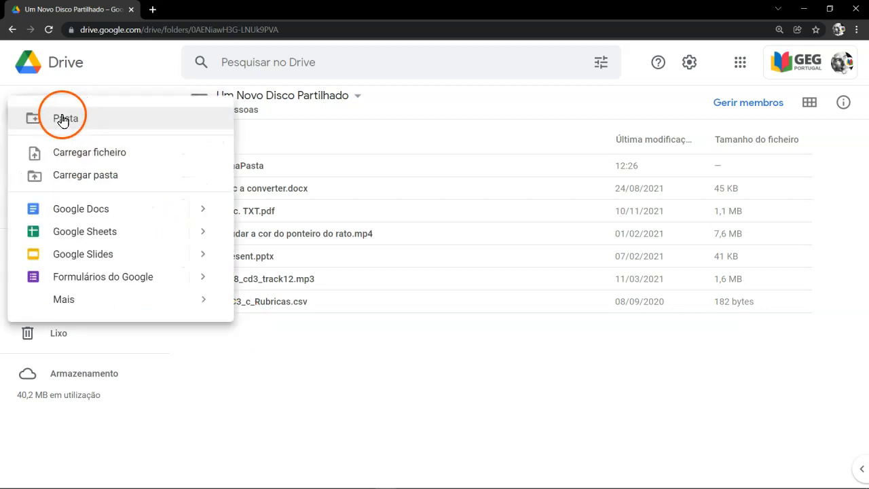
pyautogui.click(68, 119)
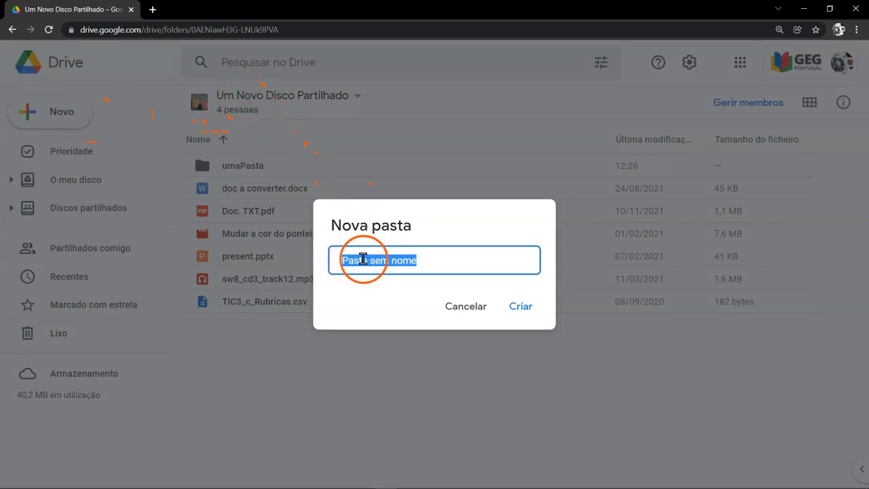
pyautogui.write('Uma nova pasta')
pyautogui.press('Return')
pyautogui.doubleClick(226, 169)
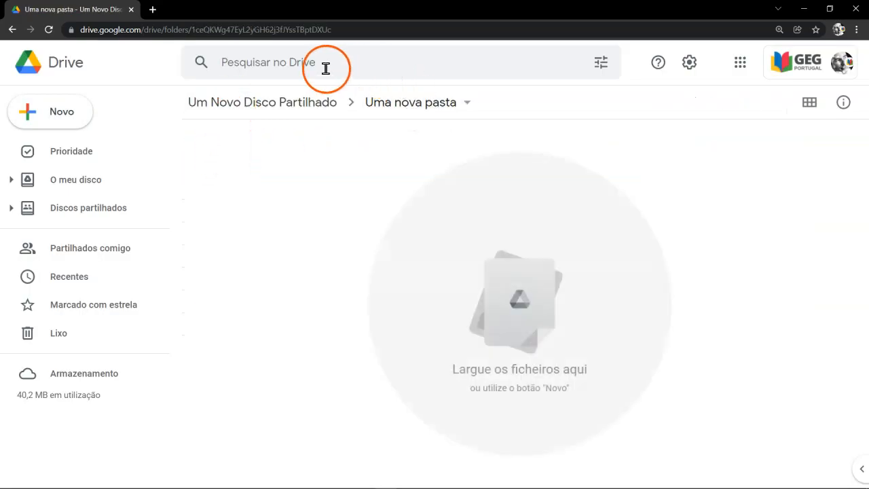
# Step: Create a blank Google Docs document and a blank Google Sheets spreadsheet inside the Uma nova pasta folder
pyautogui.click(85, 112)
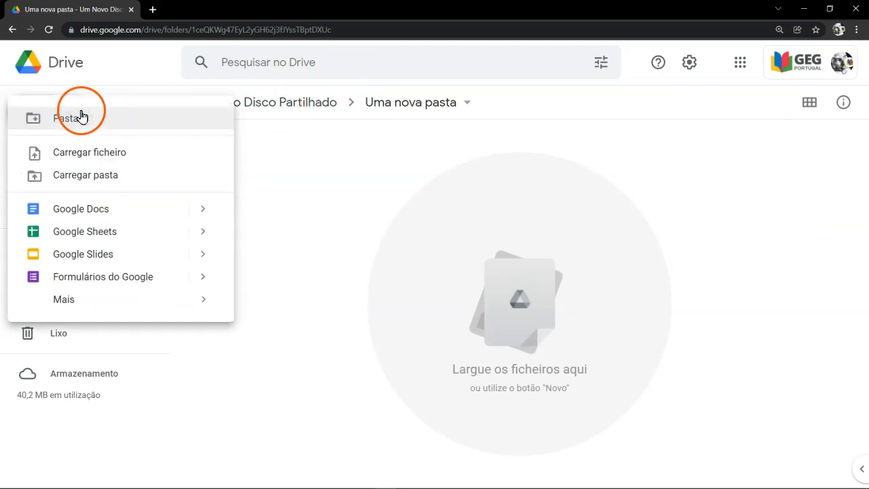
pyautogui.click(99, 209)
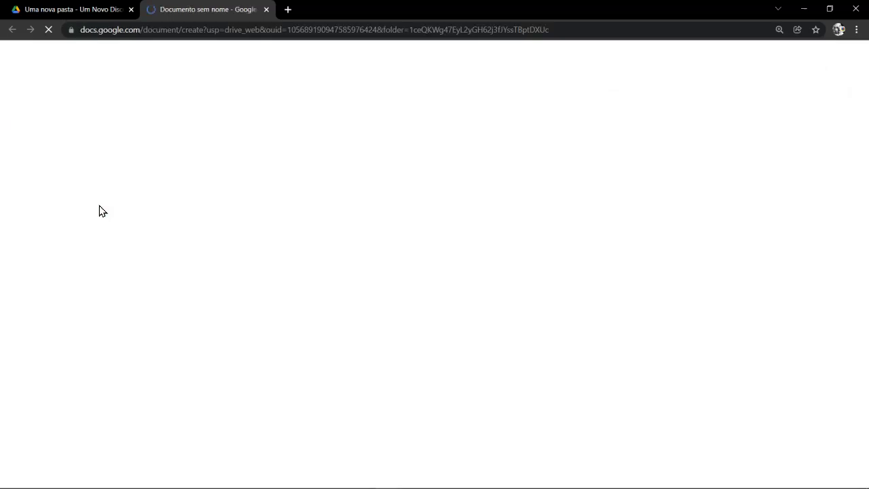
pyautogui.click(67, 11)
pyautogui.click(70, 116)
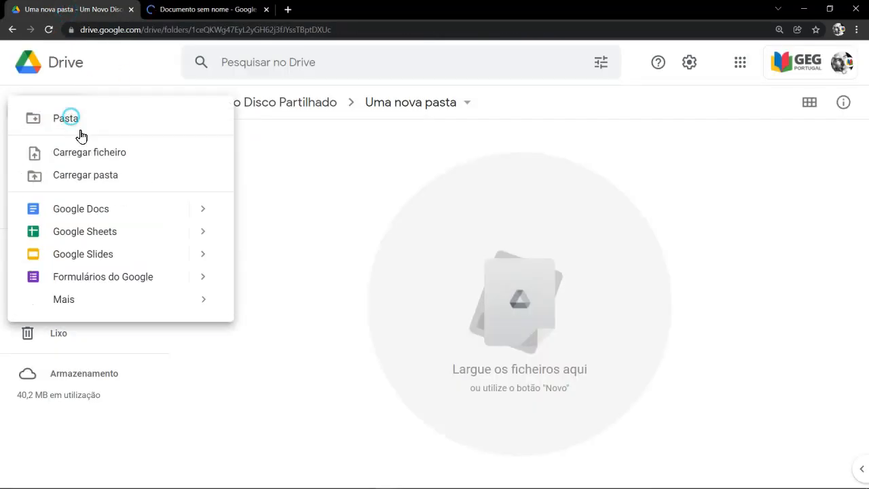
pyautogui.click(91, 229)
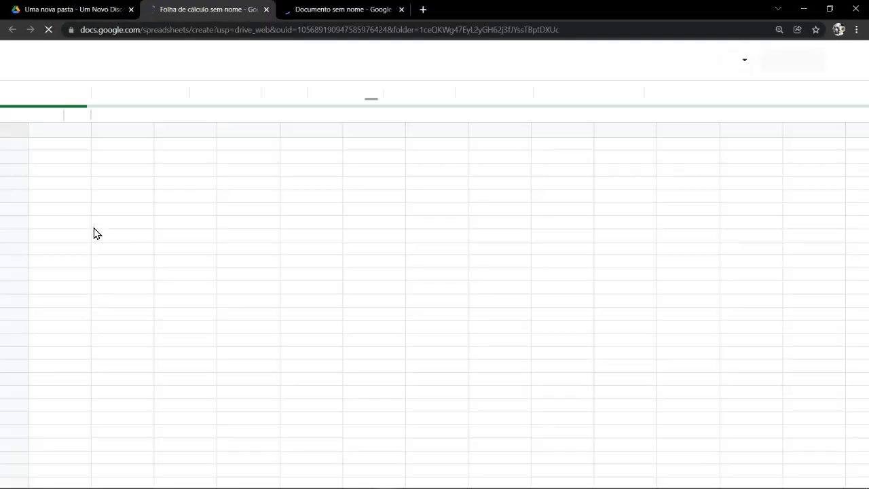
# Step: Return to the Uma nova pasta folder and create a blank Google Slides presentation in it
pyautogui.click(75, 10)
pyautogui.click(77, 110)
pyautogui.click(107, 253)
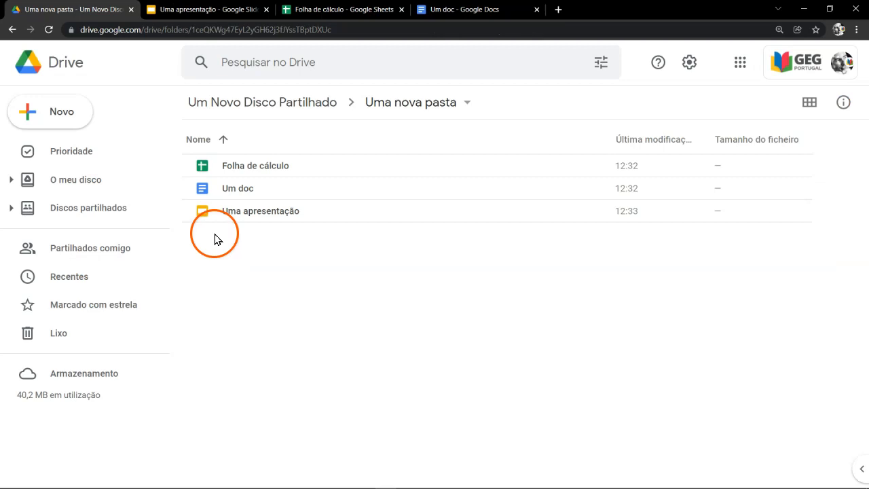
# Step: Open the sharing settings of Folha de cálculo to review who has access
pyautogui.rightClick(234, 169)
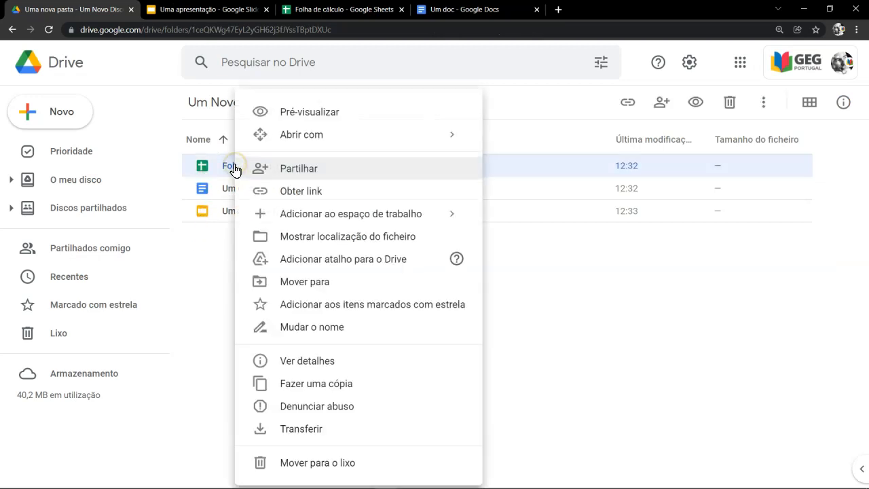
pyautogui.click(257, 169)
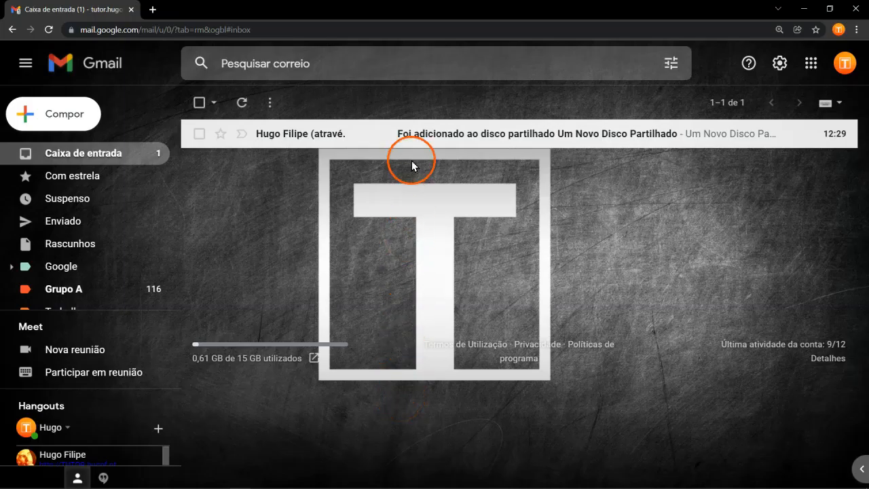
# Step: Switch to the invited member's Gmail, read the shared drive notification email, and open Google Drive from that account
pyautogui.click(416, 137)
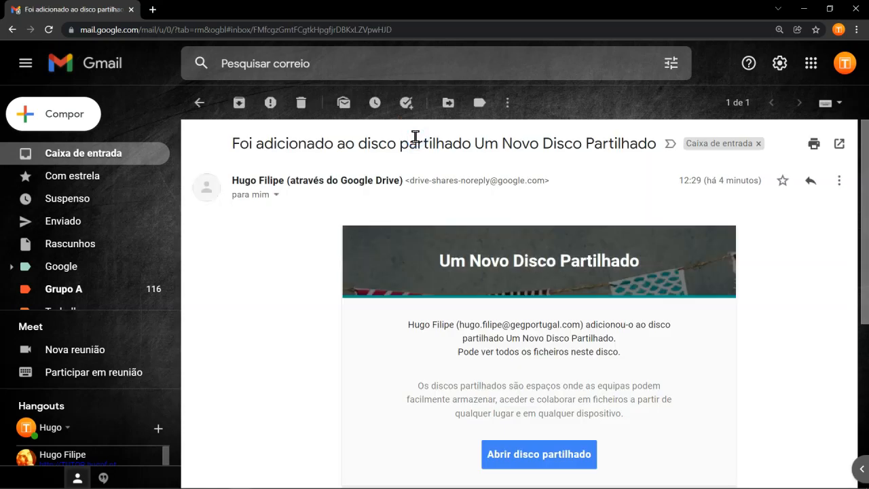
pyautogui.scroll(-2, 783, 268)
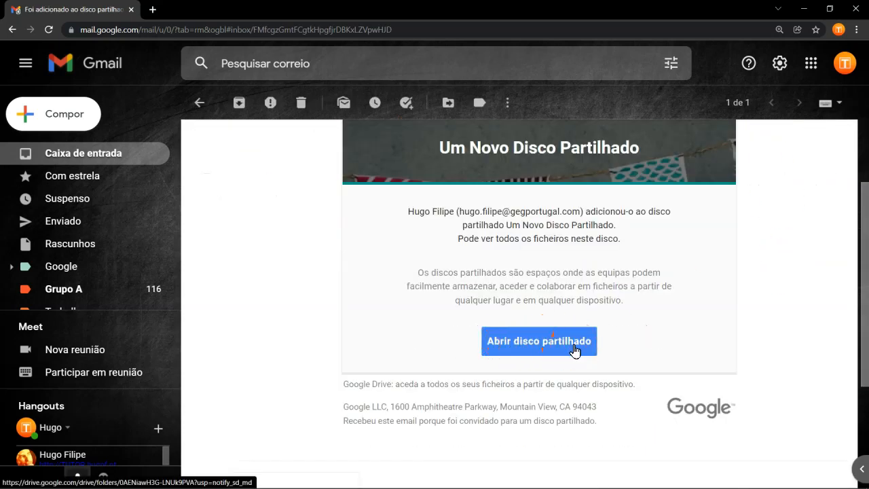
pyautogui.click(807, 68)
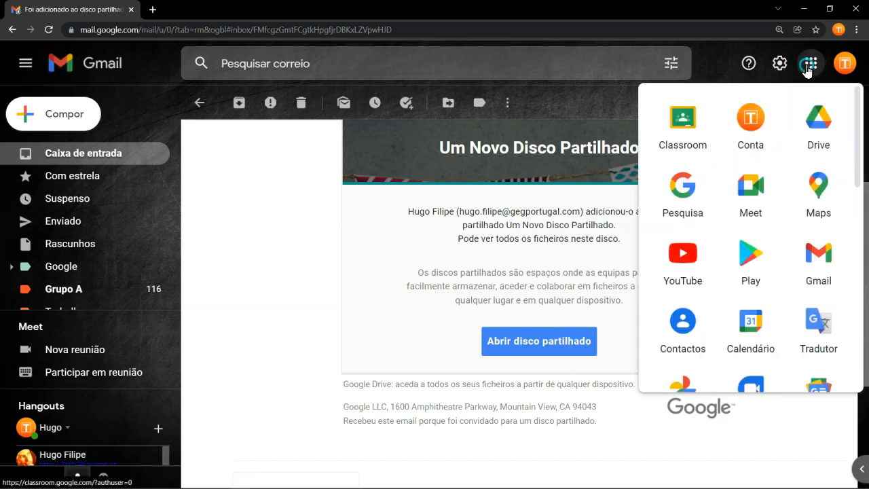
pyautogui.click(817, 125)
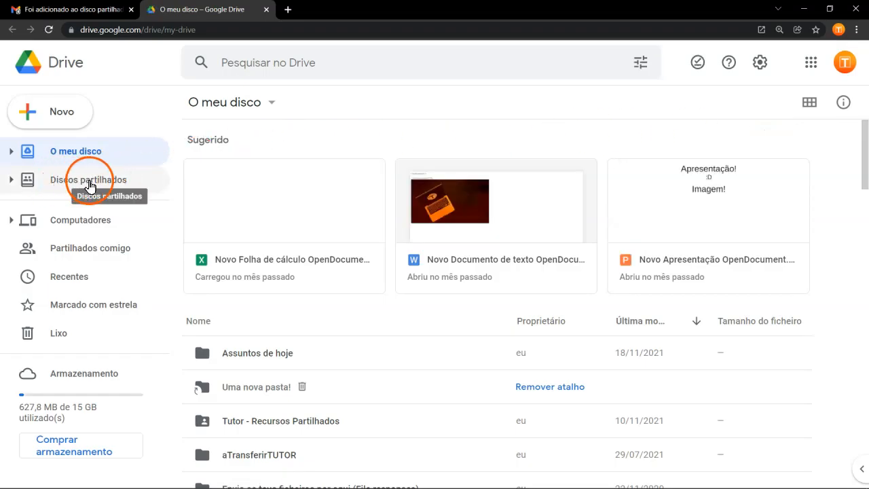
# Step: Expand the shared drives, open Um Novo Disco Partilhado, and expand its Uma nova pasta folder
pyautogui.click(11, 180)
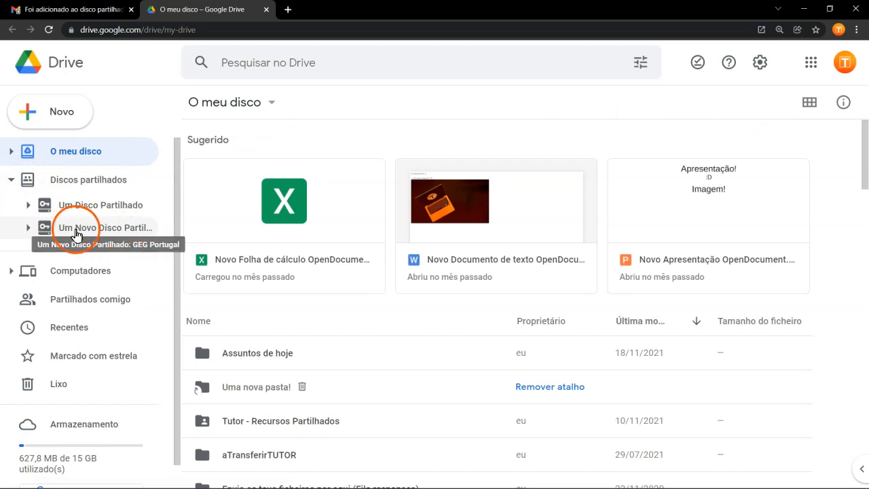
pyautogui.click(28, 228)
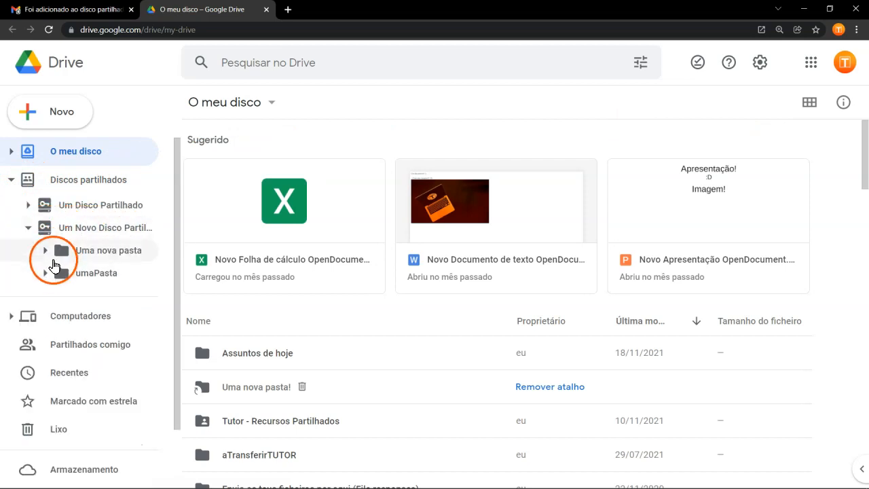
pyautogui.click(58, 228)
pyautogui.click(45, 250)
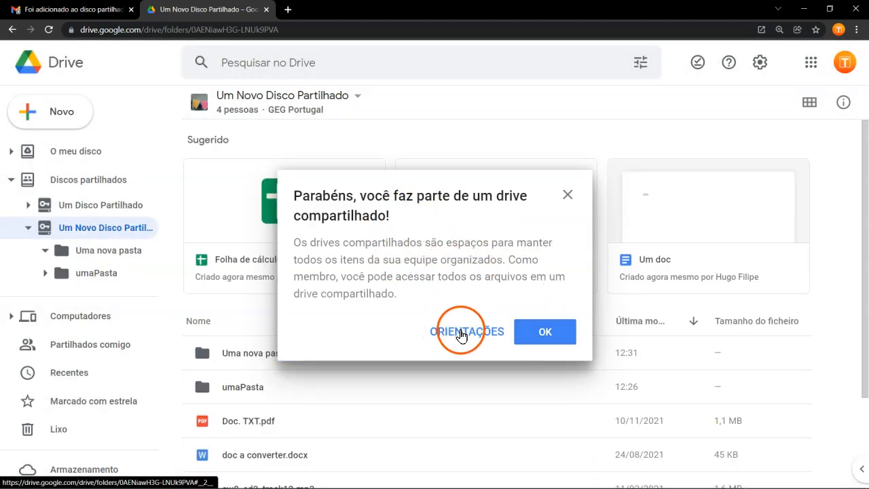
# Step: Go through the introductory guidance on shared drives from start to finish
pyautogui.click(460, 331)
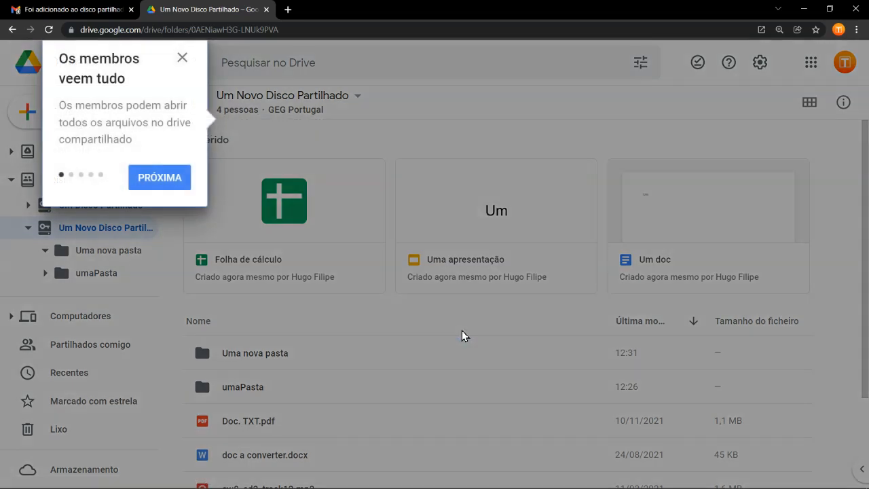
pyautogui.click(160, 178)
pyautogui.click(393, 236)
pyautogui.click(464, 403)
pyautogui.click(394, 217)
pyautogui.click(445, 275)
# Step: Expand the umaPasta folder, open Uma nova pasta, and open Uma apresentação from it in Google Slides
pyautogui.click(45, 272)
pyautogui.click(114, 251)
pyautogui.click(423, 405)
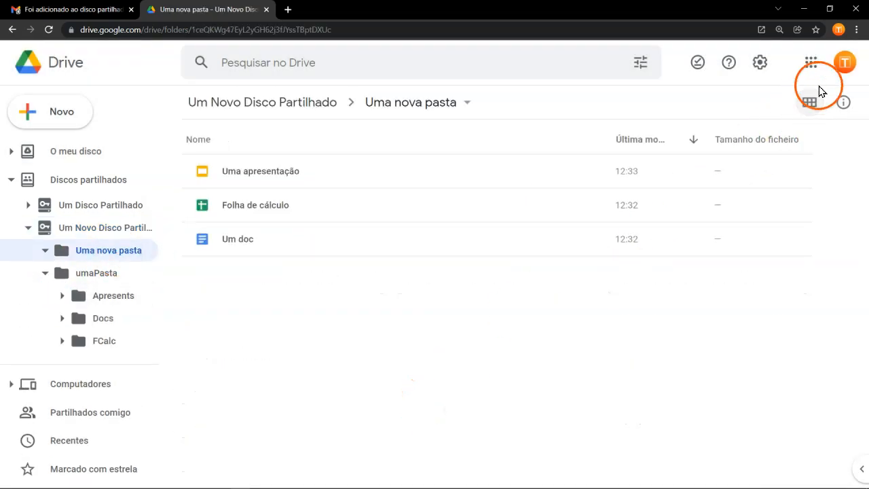
pyautogui.doubleClick(271, 172)
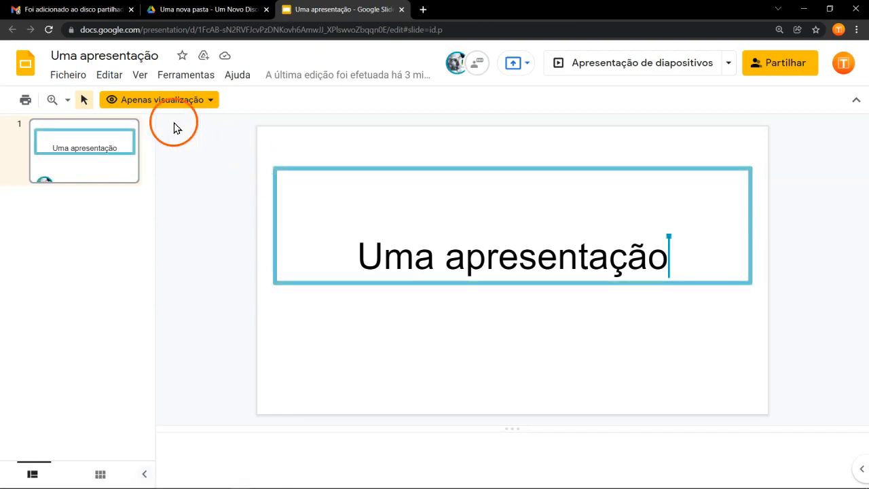
# Step: Examine which file operations and copy options a viewer has for Uma apresentação
pyautogui.click(68, 75)
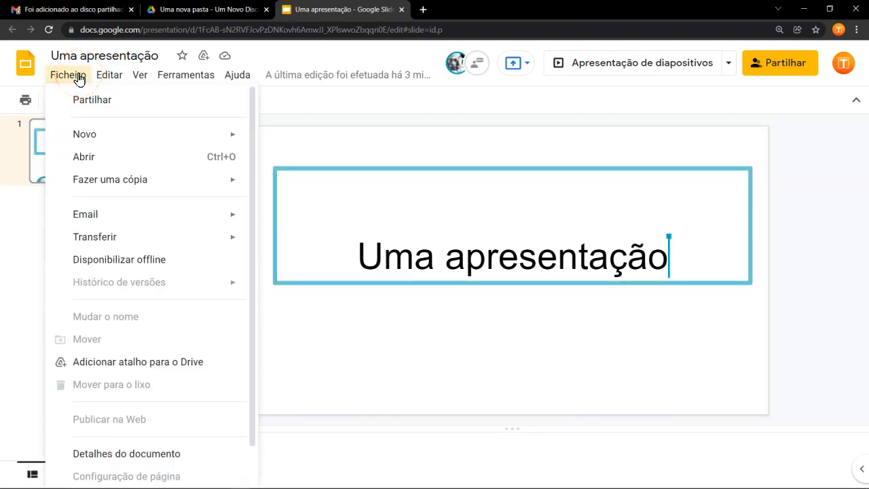
pyautogui.click(92, 183)
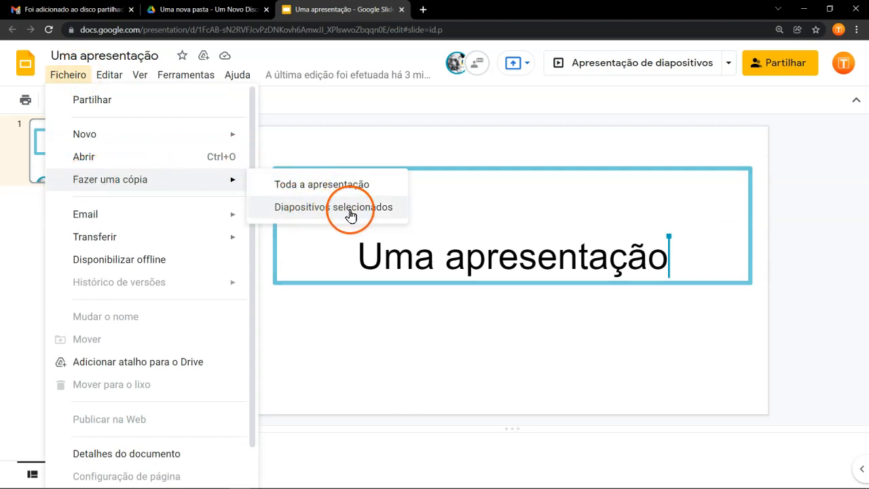
pyautogui.click(399, 137)
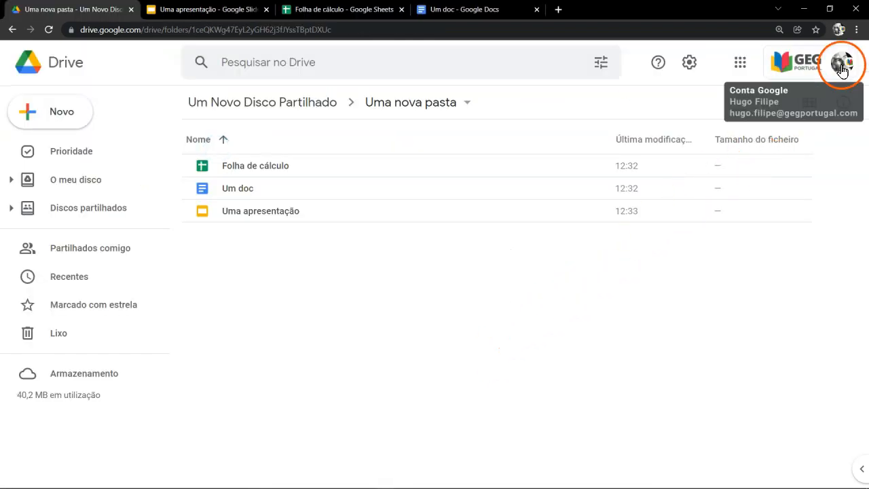
# Step: Switch to the owner's Drive and stop viewers and commenters from seeing the download, print and copy options for Uma apresentação
pyautogui.click(272, 212)
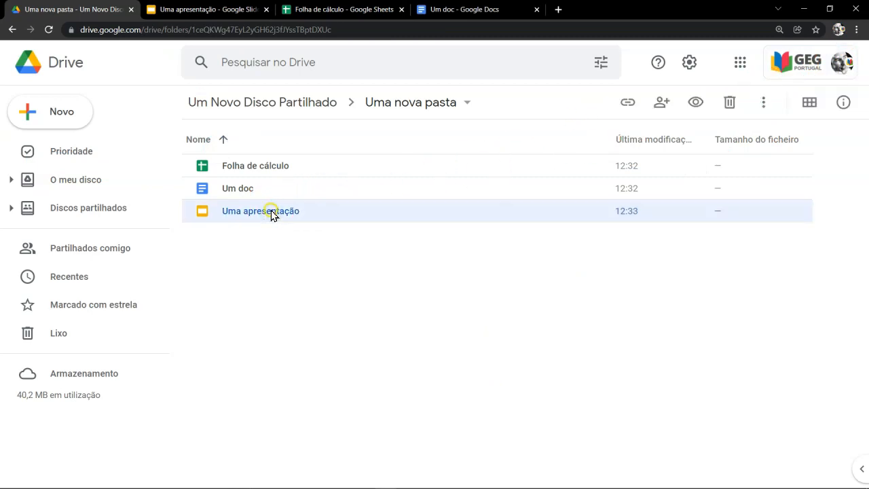
pyautogui.rightClick(272, 212)
pyautogui.click(326, 188)
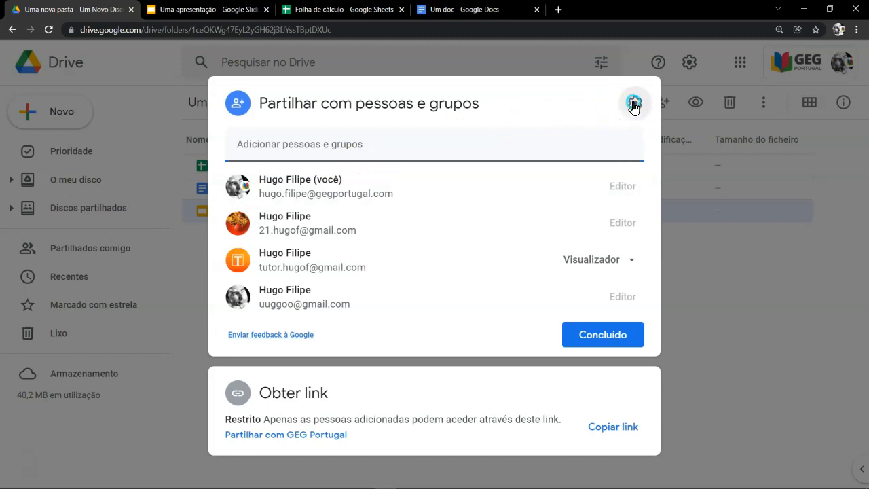
pyautogui.click(633, 103)
pyautogui.click(266, 264)
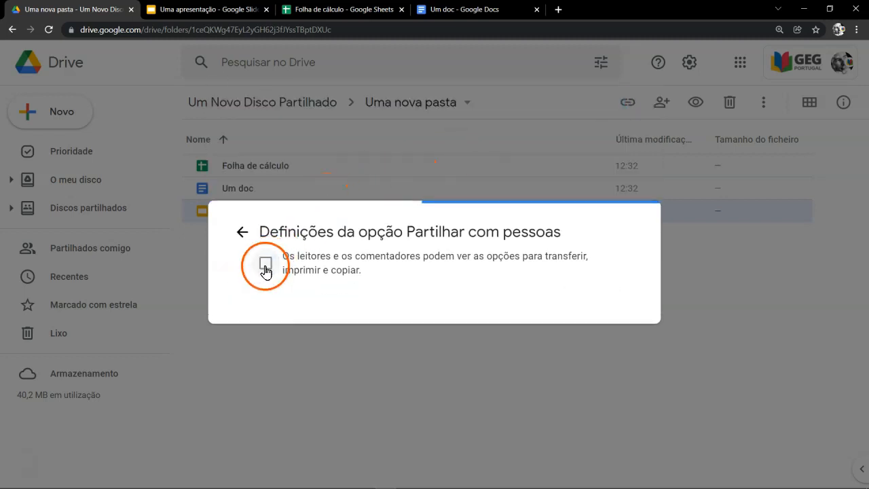
pyautogui.click(243, 233)
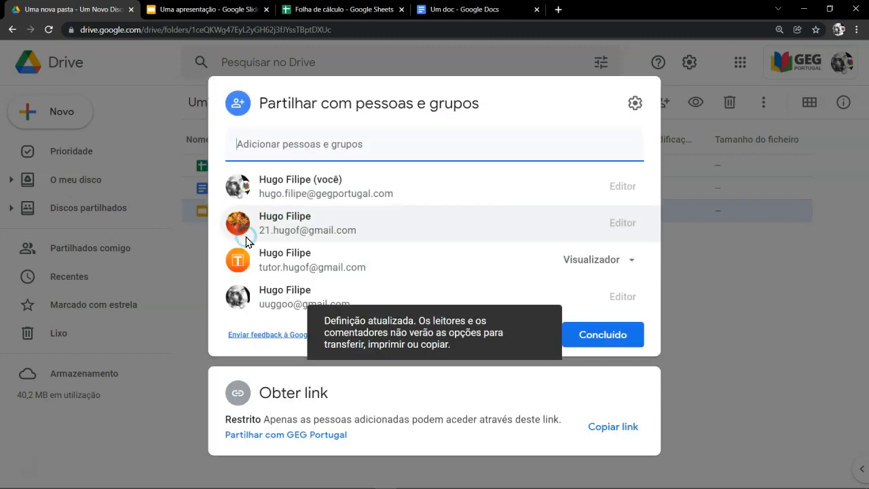
pyautogui.click(569, 336)
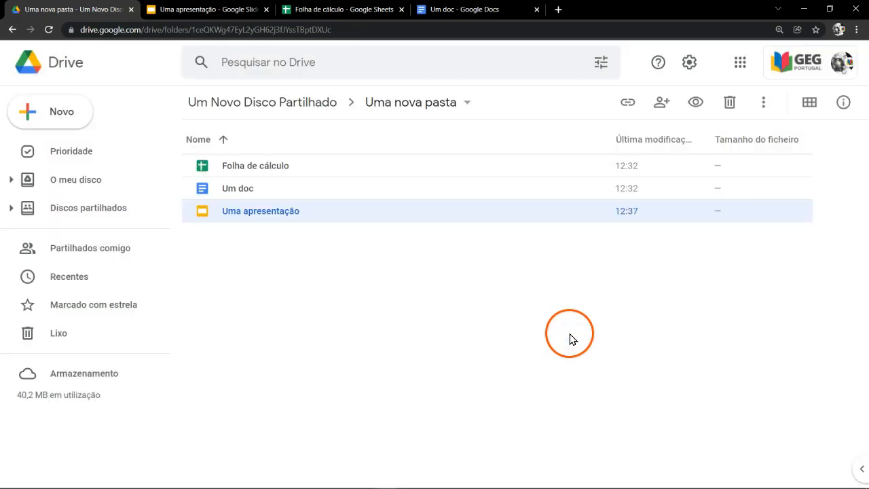
# Step: Return to Um Novo Disco Partilhado and review its shared drive settings without changing them
pyautogui.click(332, 293)
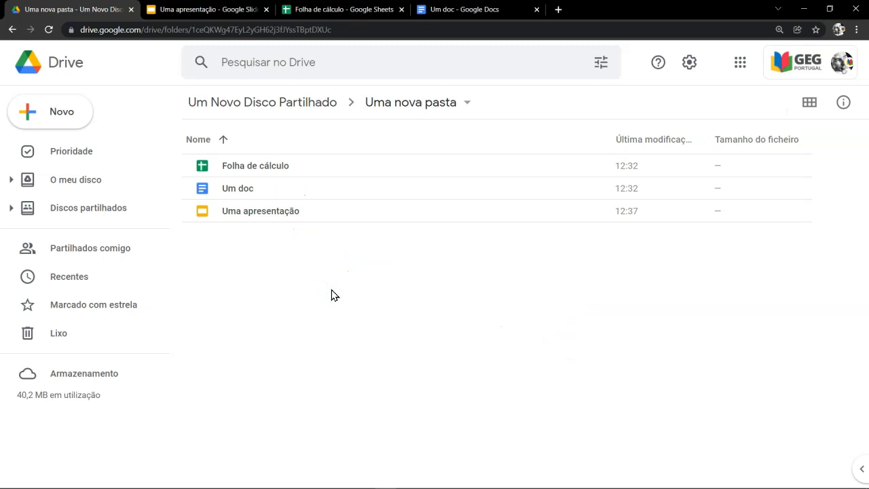
pyautogui.click(284, 103)
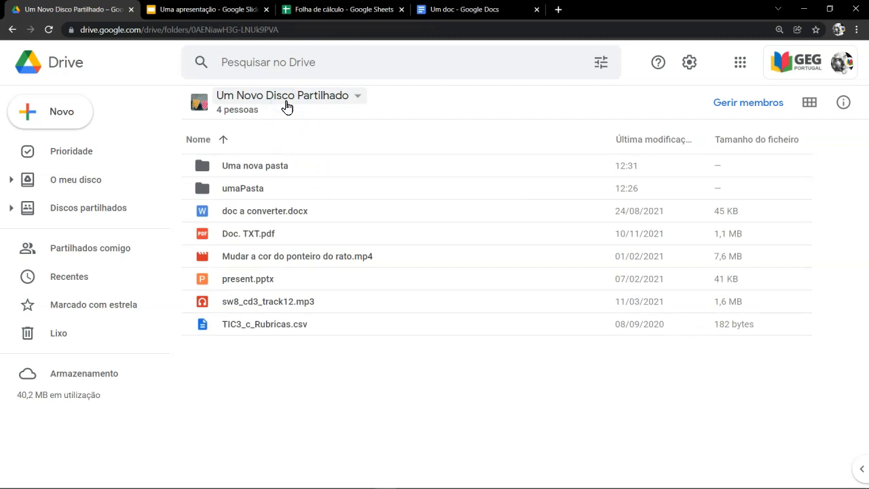
pyautogui.click(357, 96)
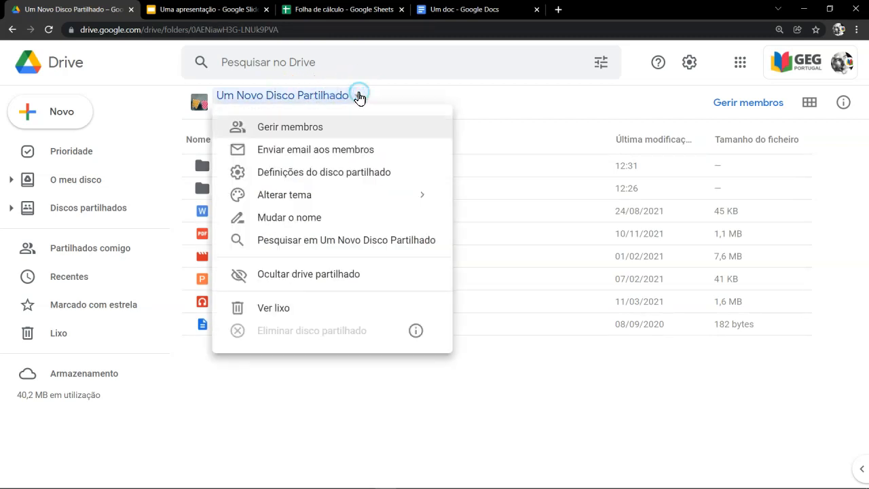
pyautogui.click(325, 172)
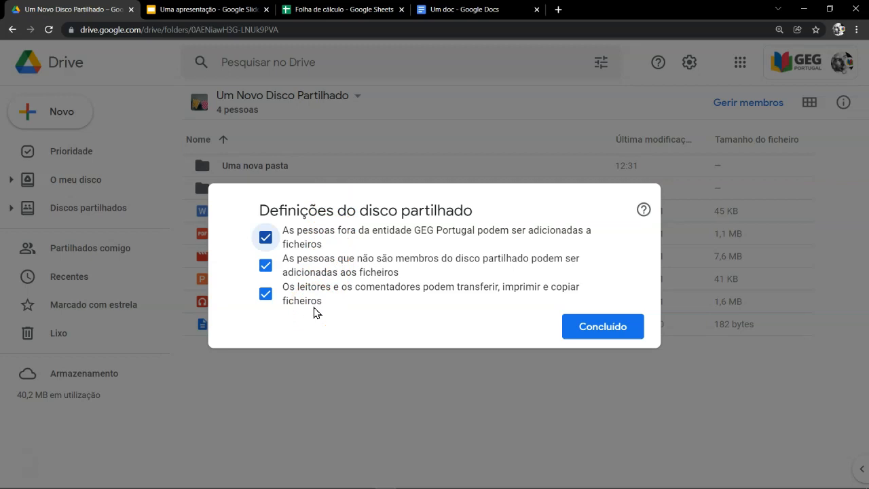
pyautogui.click(576, 328)
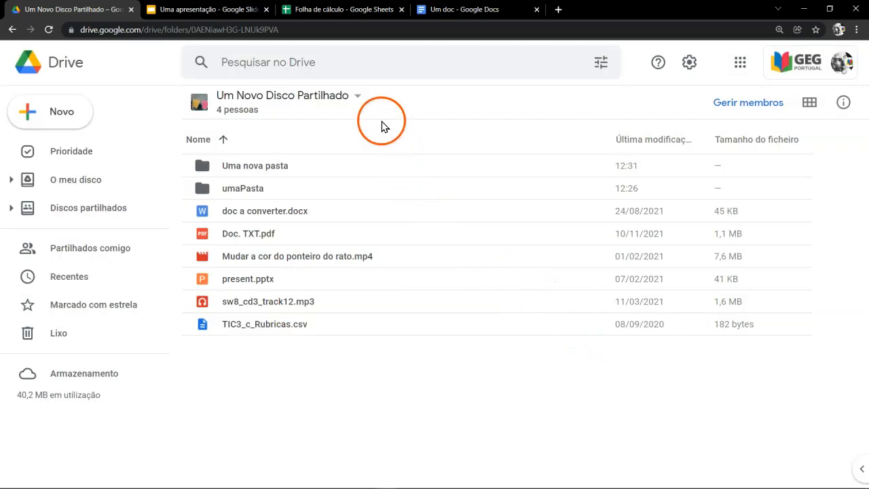
# Step: Change the theme of Um Novo Disco Partilhado to another image from the theme gallery
pyautogui.click(357, 98)
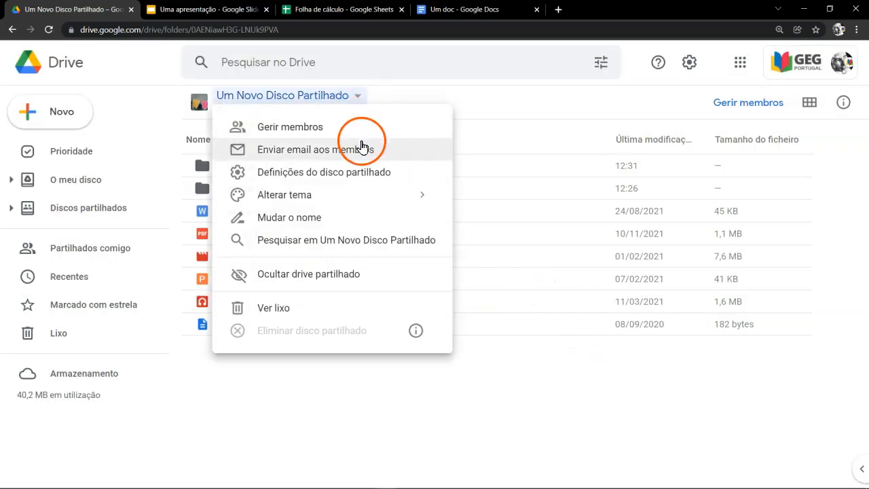
pyautogui.moveTo(362, 194)
pyautogui.click(512, 207)
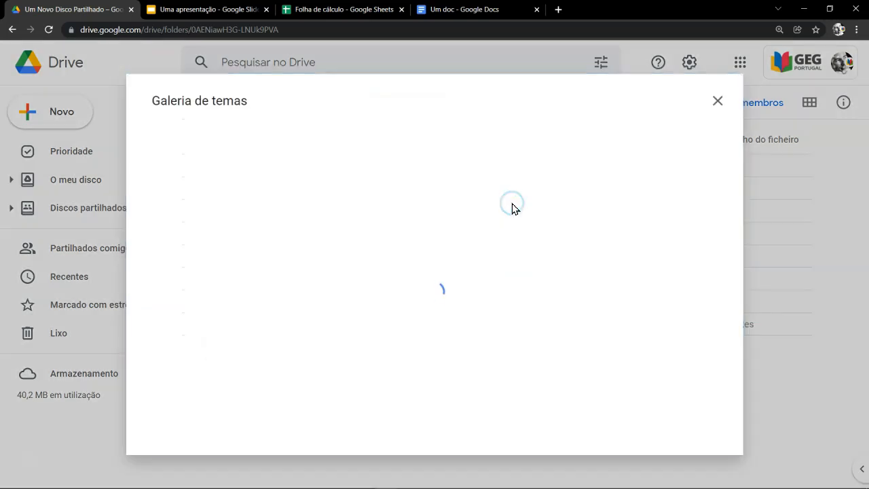
pyautogui.scroll(-6, 516, 211)
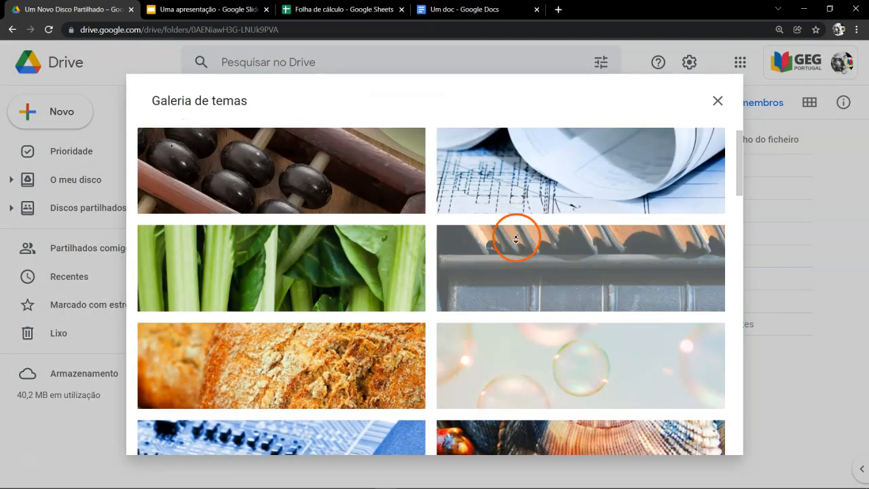
pyautogui.scroll(-13, 516, 284)
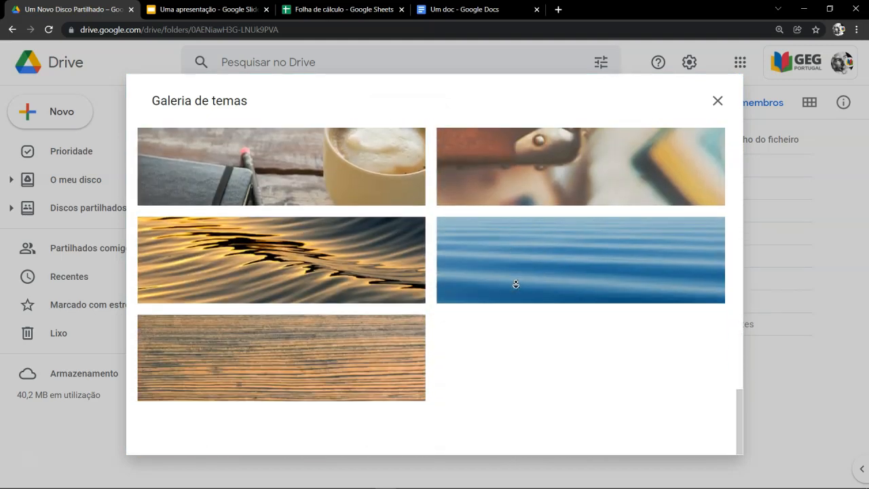
pyautogui.click(515, 283)
# Step: Start a custom theme for the shared drive using the Christmas cards photo from Assuntos de hoje > Uma pasta
pyautogui.click(359, 98)
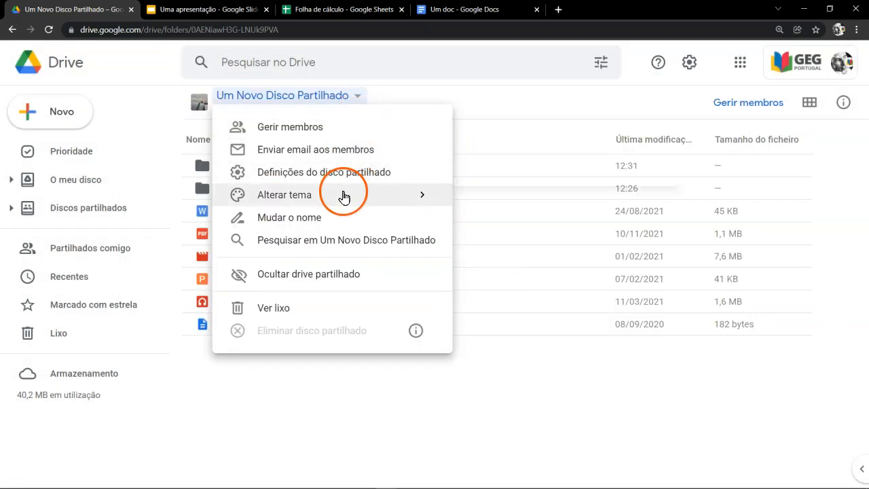
pyautogui.moveTo(343, 197)
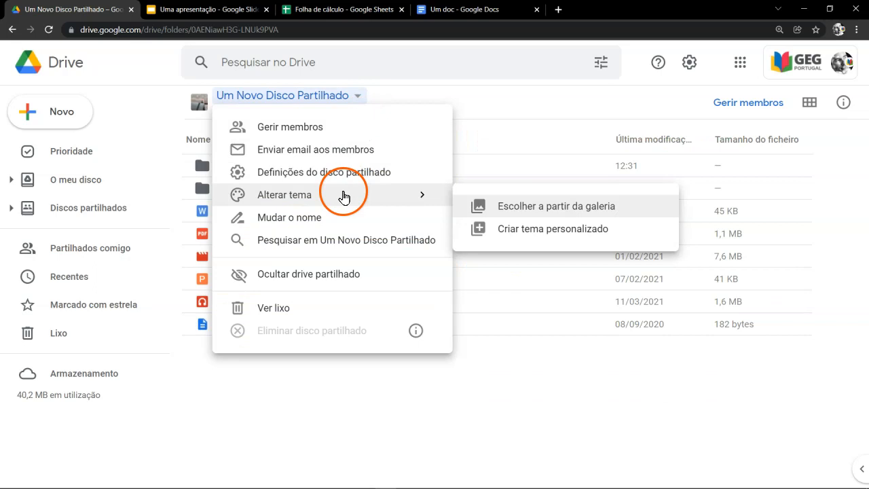
pyautogui.click(529, 229)
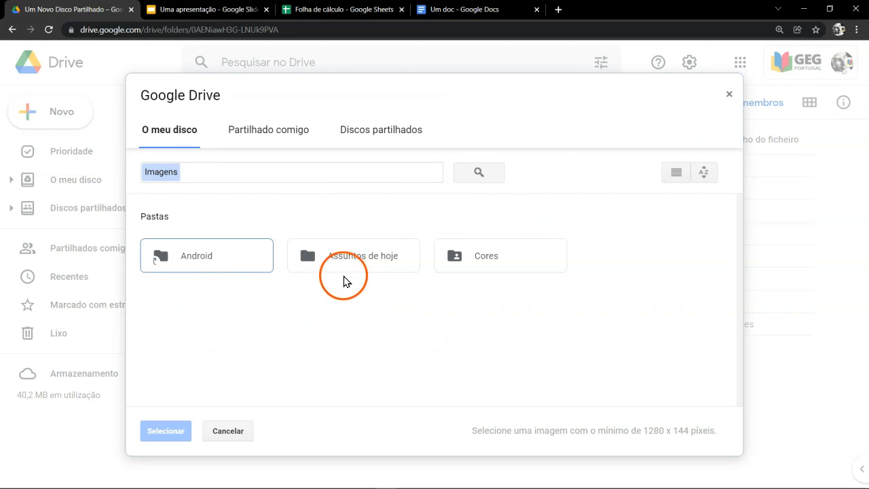
pyautogui.doubleClick(359, 258)
pyautogui.doubleClick(200, 271)
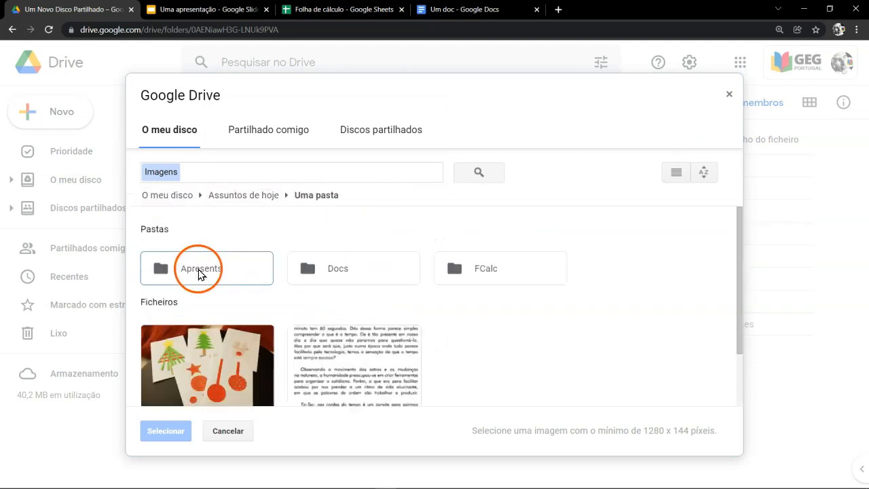
pyautogui.scroll(-1, 245, 310)
pyautogui.click(249, 311)
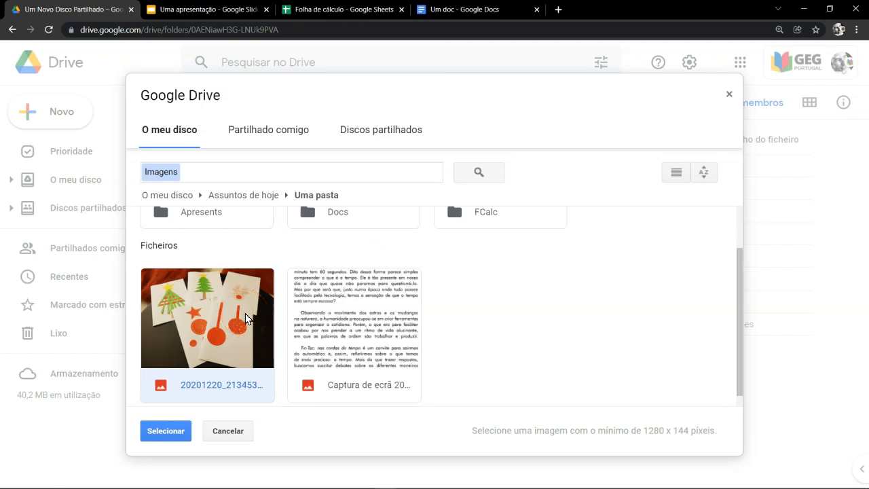
pyautogui.click(168, 430)
# Step: Crop the photo to the green Christmas tree and apply it as the shared drive's theme
pyautogui.moveTo(317, 267); pyautogui.dragTo(305, 291)
pyautogui.moveTo(549, 238); pyautogui.dragTo(594, 226)
pyautogui.moveTo(500, 261); pyautogui.dragTo(513, 184)
pyautogui.click(174, 434)
pyautogui.click(496, 357)
pyautogui.click(720, 351)
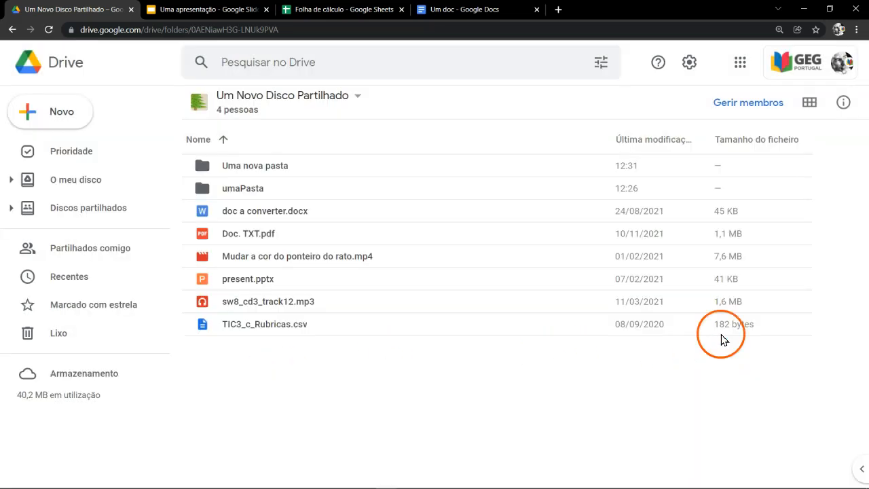
# Step: Change the drive's Colaborador member to Gestor de conteúdos and its Visualizador member to Colaborador, saving the changes
pyautogui.click(741, 107)
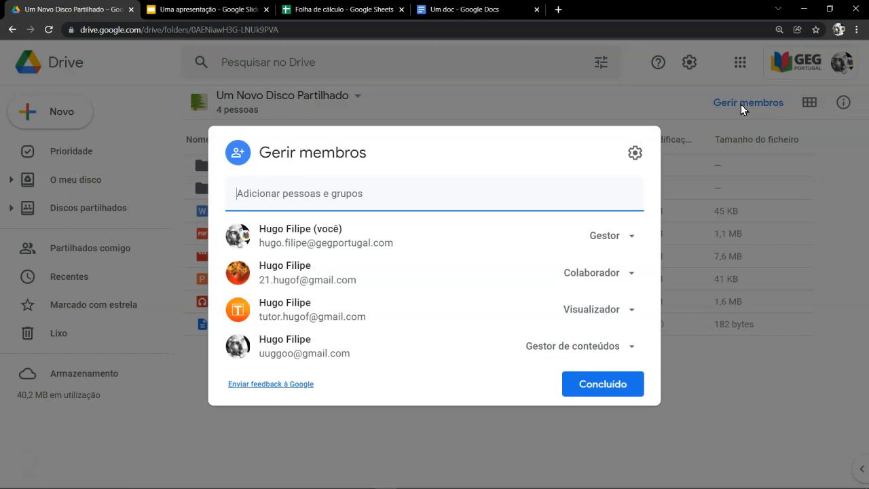
pyautogui.click(630, 273)
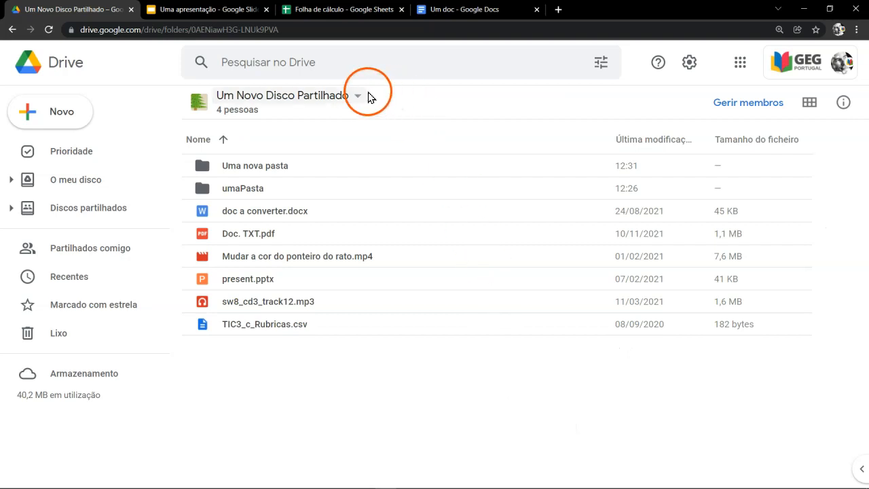
pyautogui.click(358, 97)
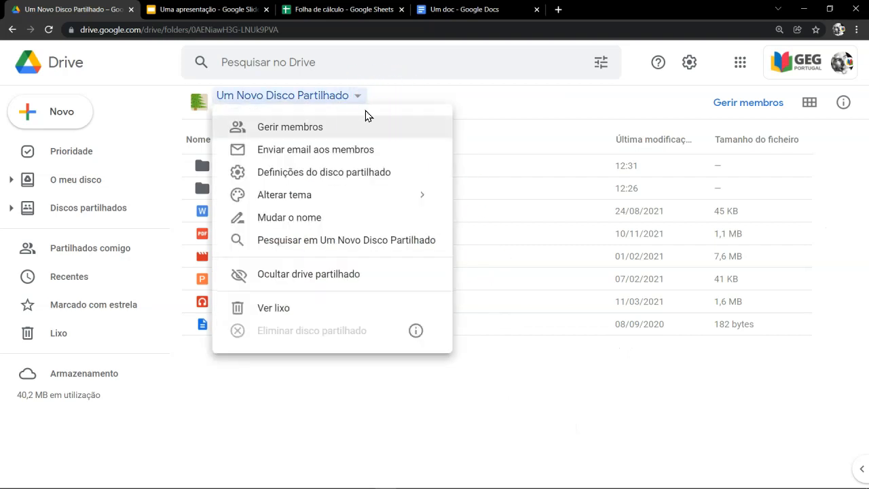
pyautogui.click(366, 136)
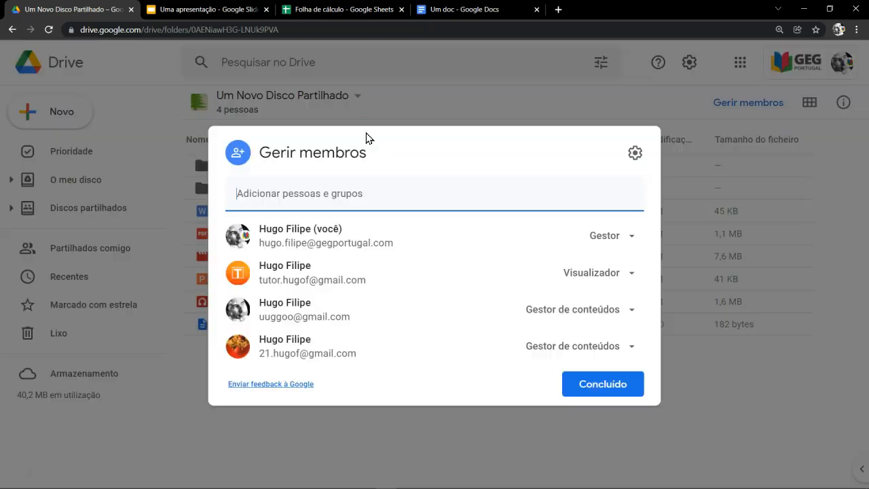
pyautogui.click(626, 272)
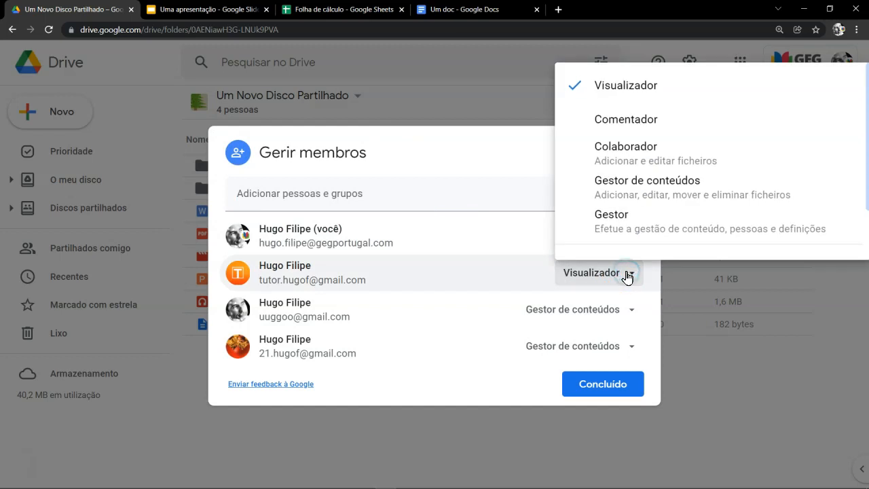
pyautogui.click(609, 156)
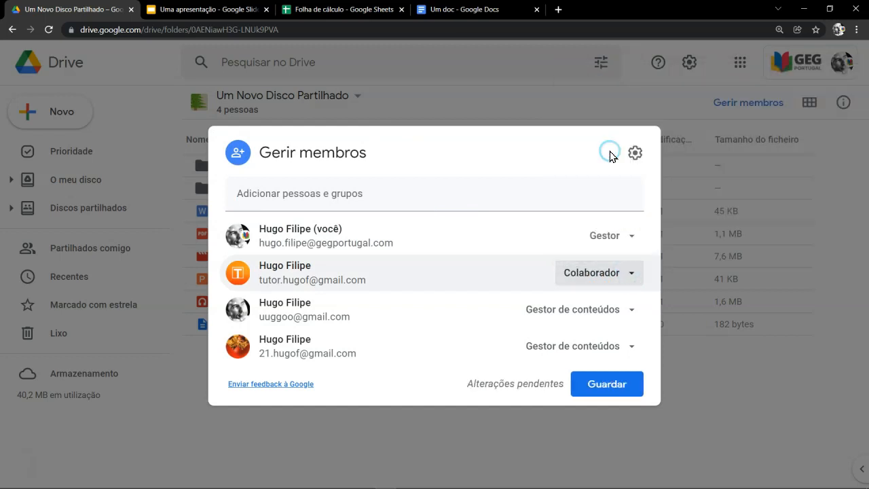
pyautogui.click(614, 382)
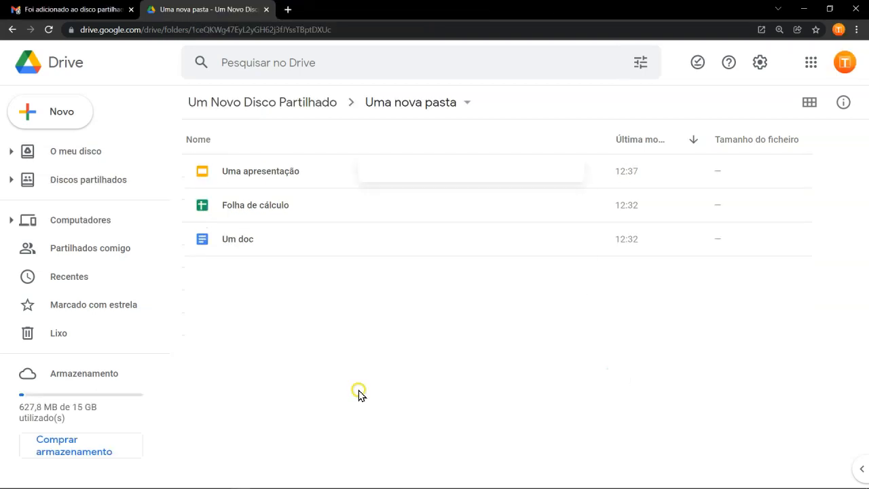
pyautogui.rightClick(359, 390)
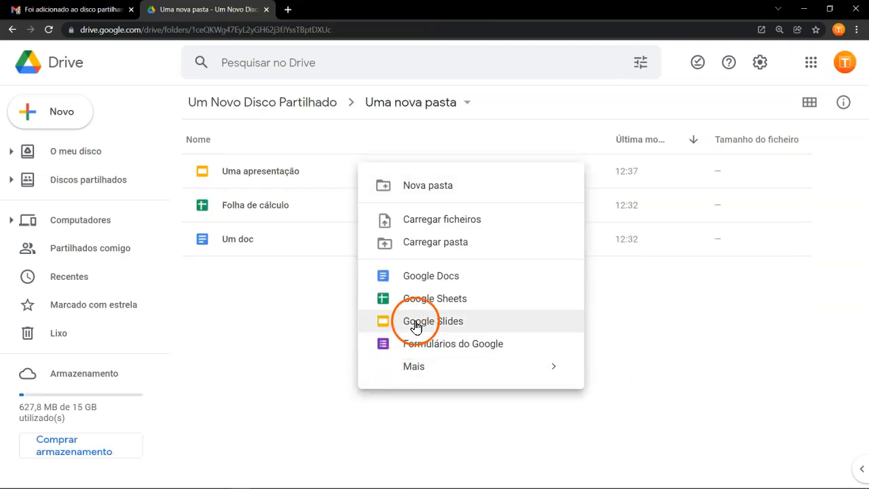
pyautogui.click(417, 324)
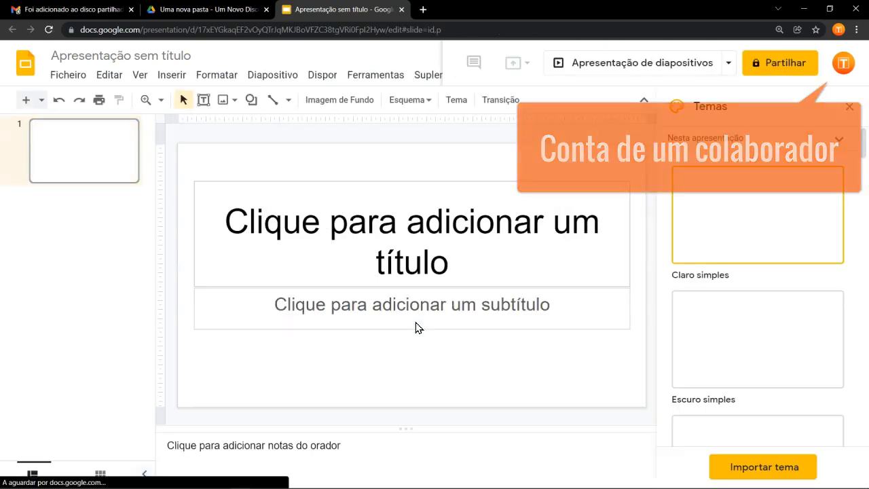
pyautogui.click(404, 252)
pyautogui.write('Uma nova apresentação!')
pyautogui.hotkey('ctrl', 'w')
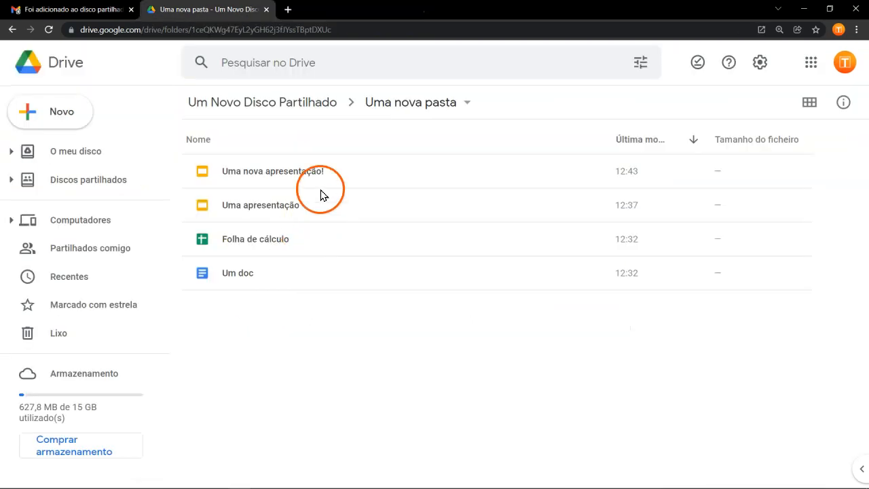
# Step: Check which account is signed in and review the members' access levels in the sharing settings of Uma nova apresentação!
pyautogui.click(339, 176)
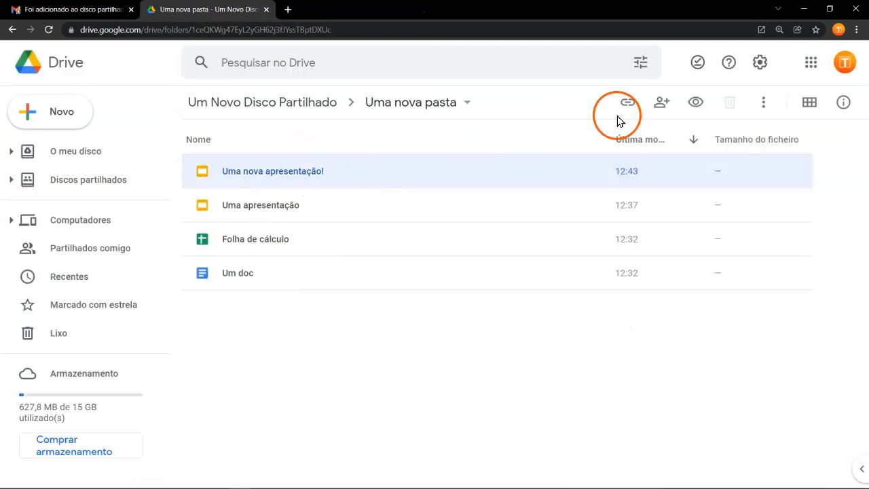
pyautogui.click(846, 70)
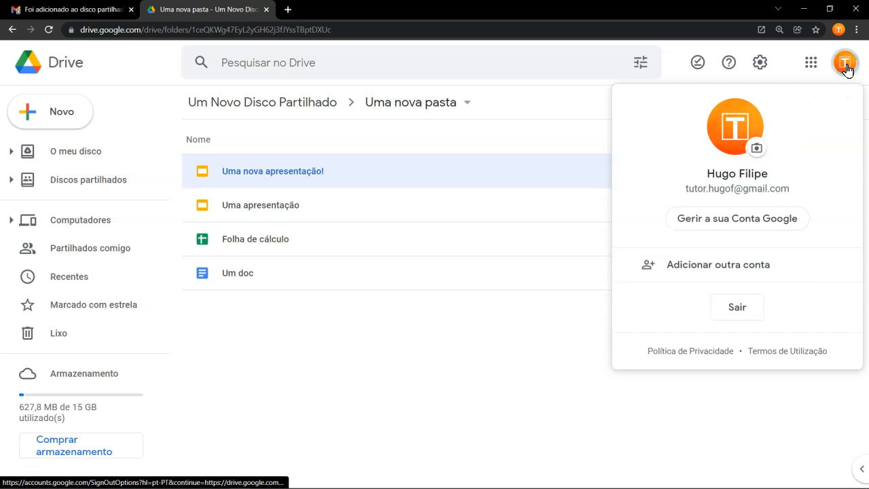
pyautogui.click(425, 179)
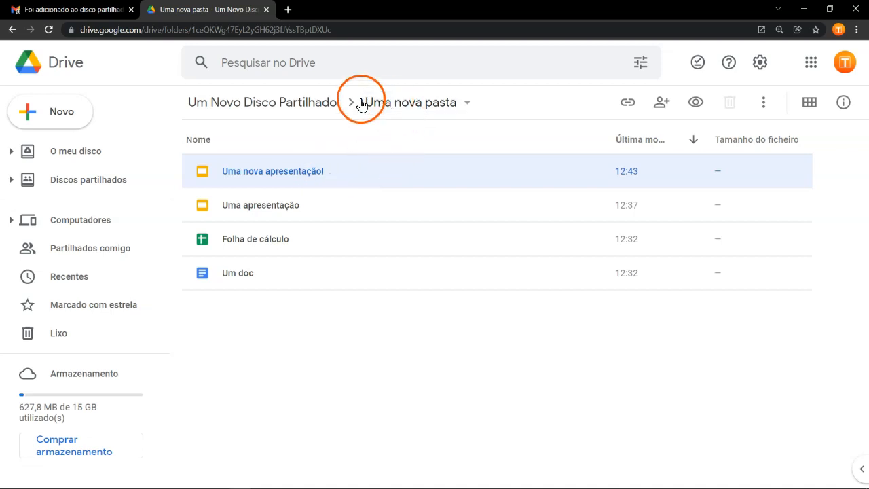
pyautogui.rightClick(336, 175)
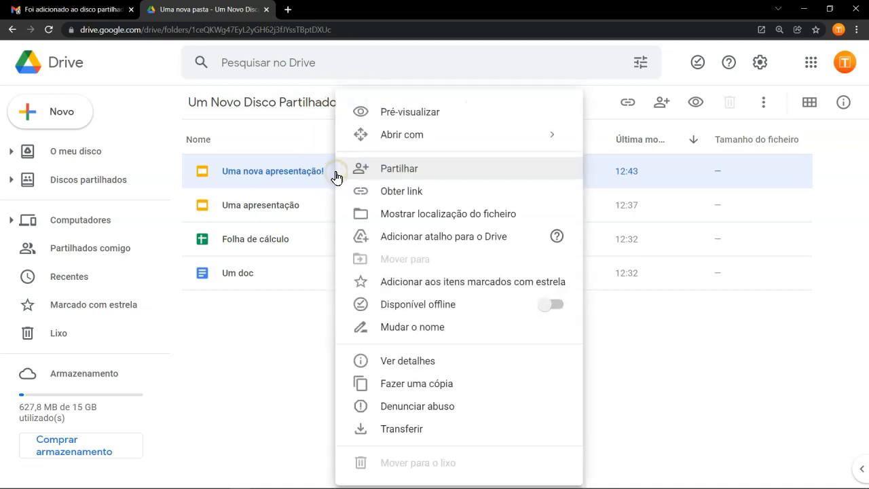
pyautogui.click(389, 169)
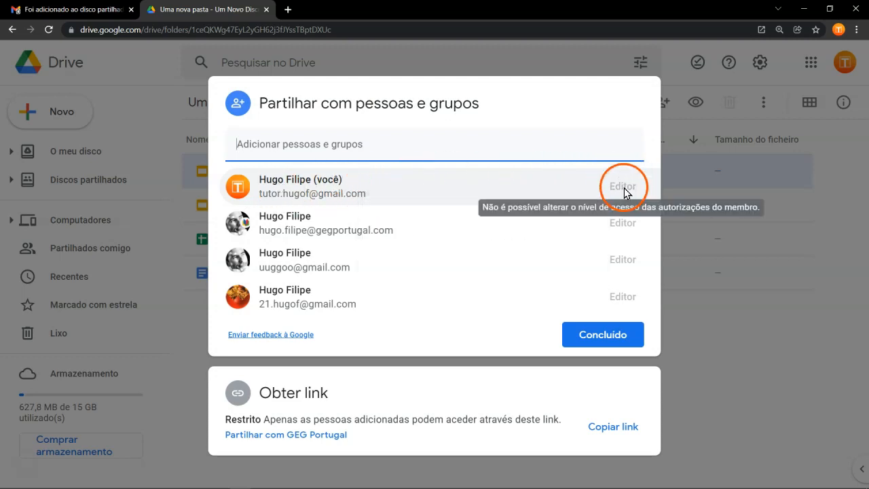
pyautogui.click(608, 337)
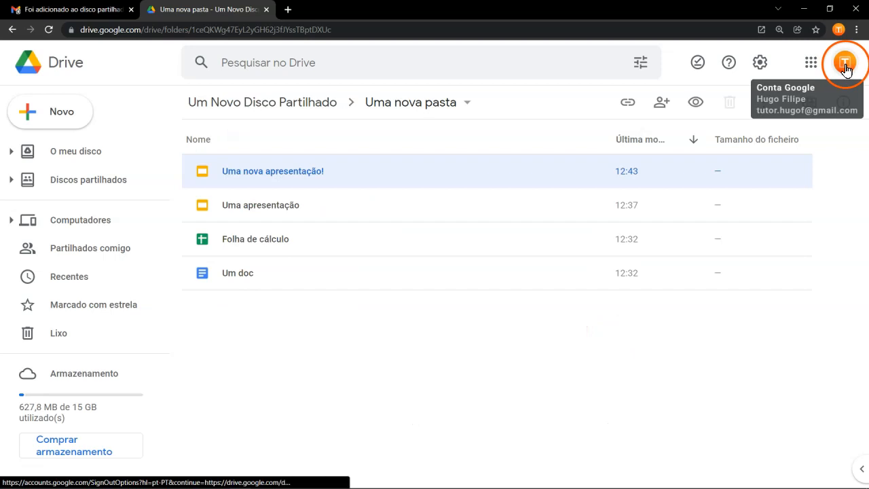
# Step: Create a Google Slides presentation in O meu disco titled "Outra apresentação" and close it
pyautogui.click(75, 152)
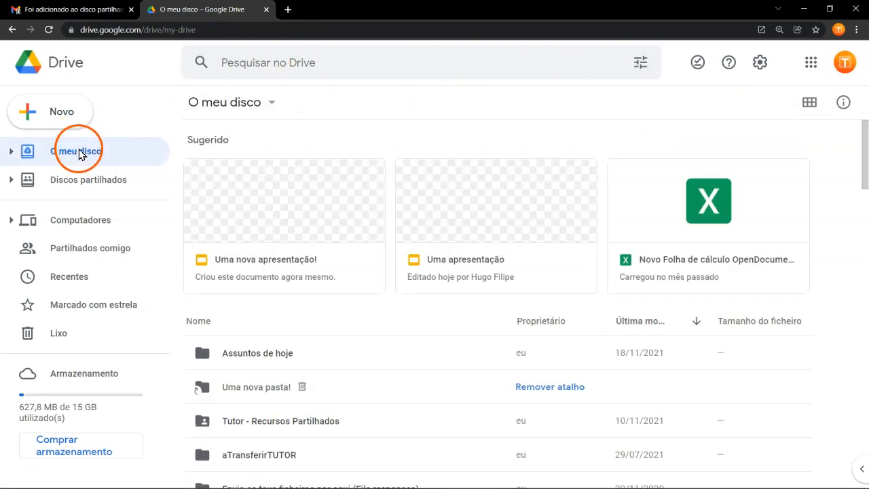
pyautogui.click(72, 115)
pyautogui.click(119, 254)
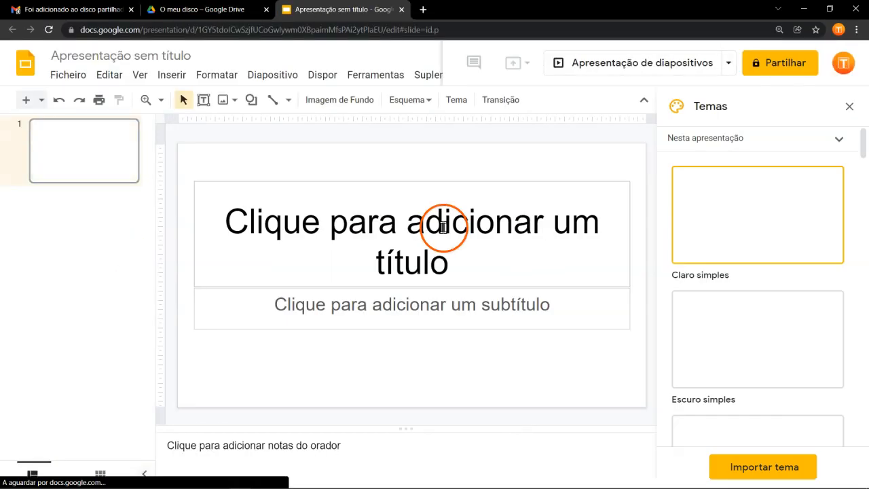
pyautogui.click(441, 225)
pyautogui.write('Outra apresentação')
pyautogui.click(121, 55)
pyautogui.click(234, 134)
pyautogui.click(401, 9)
# Step: Review the ownership of the presentation just created in O meu disco through its sharing settings
pyautogui.rightClick(249, 228)
pyautogui.click(292, 196)
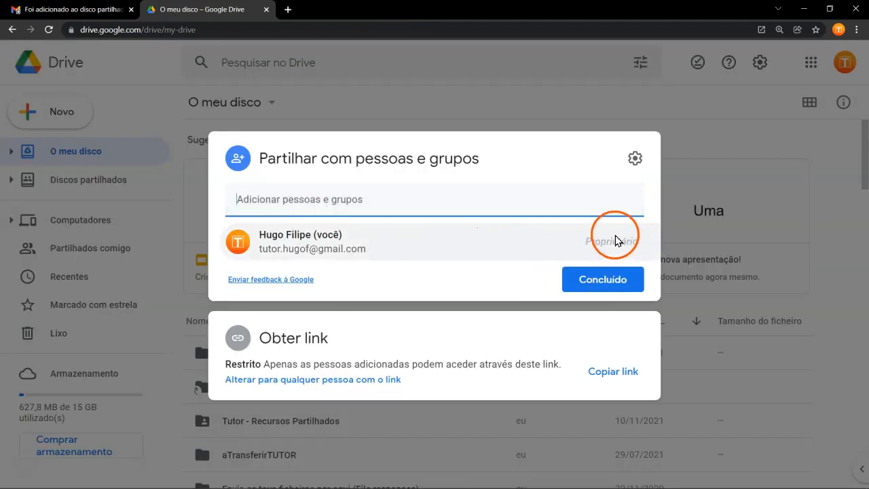
pyautogui.click(572, 277)
# Step: Return to Uma nova pasta in Um Novo Disco Partilhado and recheck the sharing roles of Uma nova apresentação!
pyautogui.click(114, 178)
pyautogui.doubleClick(265, 209)
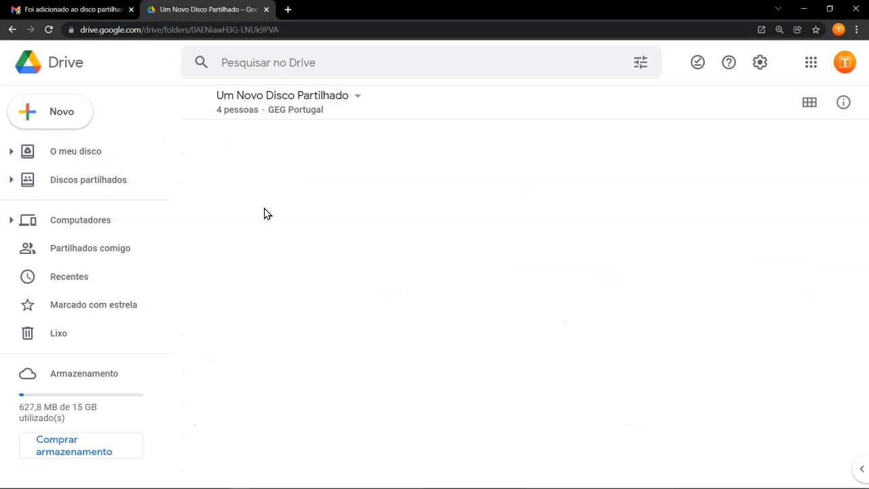
pyautogui.click(265, 353)
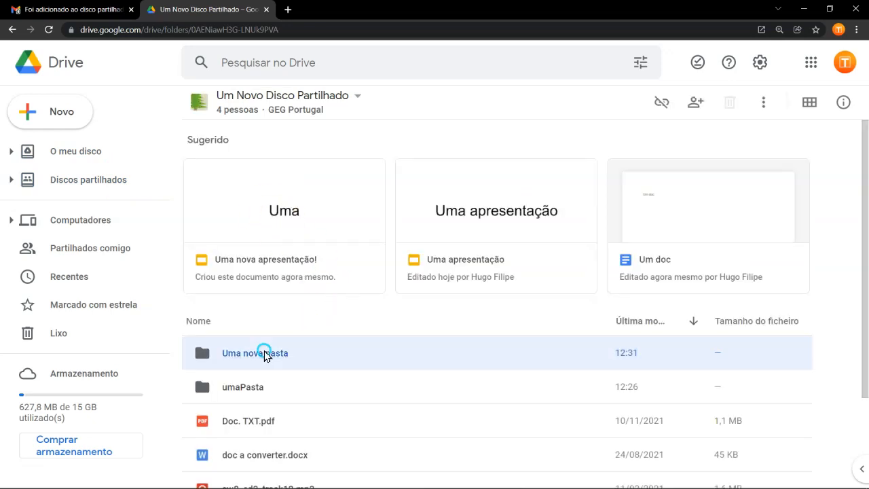
pyautogui.doubleClick(265, 353)
pyautogui.rightClick(298, 171)
pyautogui.click(335, 173)
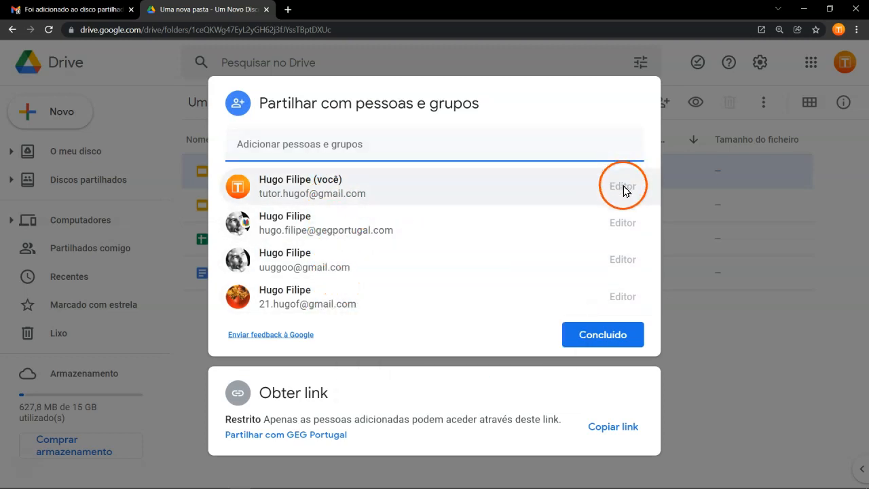
pyautogui.click(616, 331)
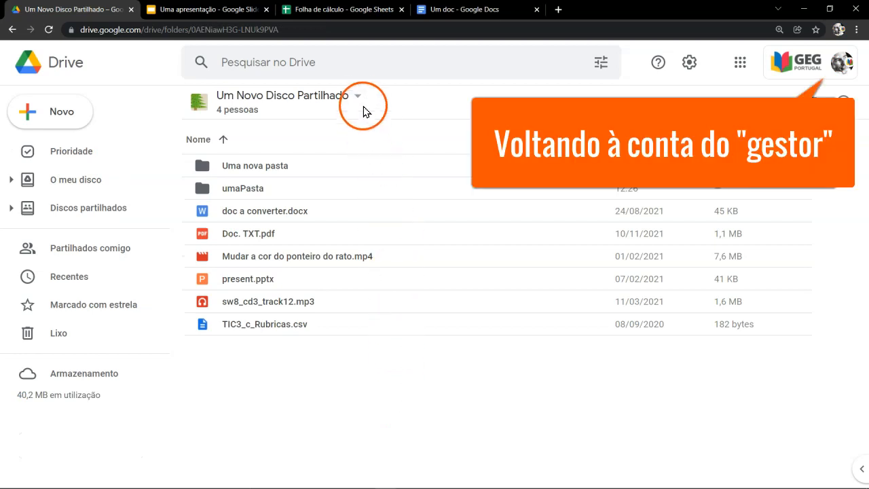
# Step: Switch to the manager account's Drive window and review the member roles of Um Novo Disco Partilhado without changing them
pyautogui.click(359, 97)
pyautogui.click(355, 128)
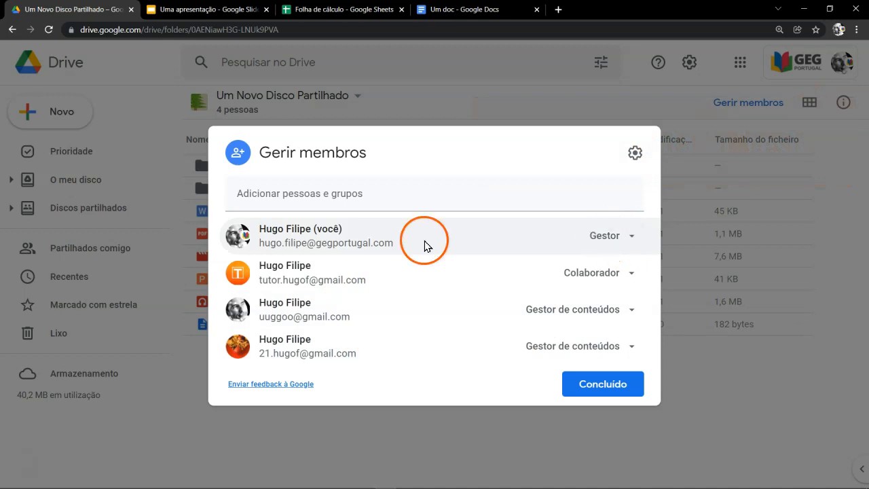
pyautogui.moveTo(397, 242)
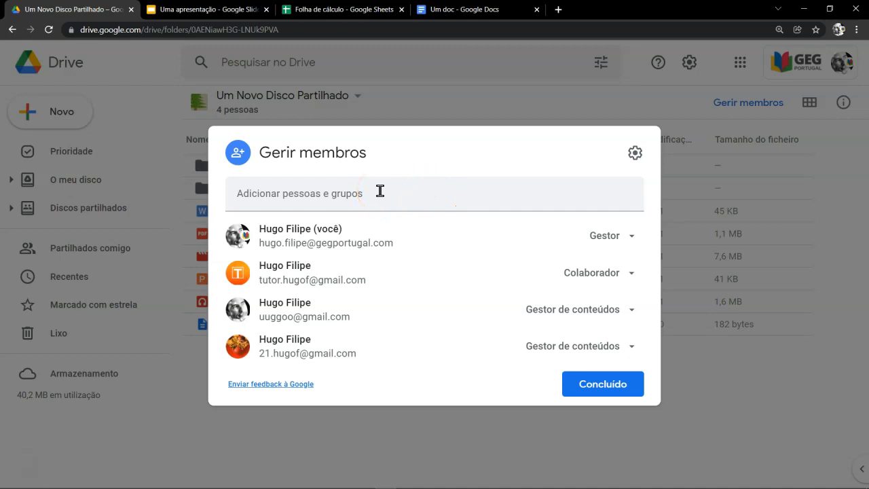
pyautogui.press('Escape')
# Step: Move present.pptx from Um Novo Disco Partilhado to the trash and view the shared drive's trash
pyautogui.click(357, 96)
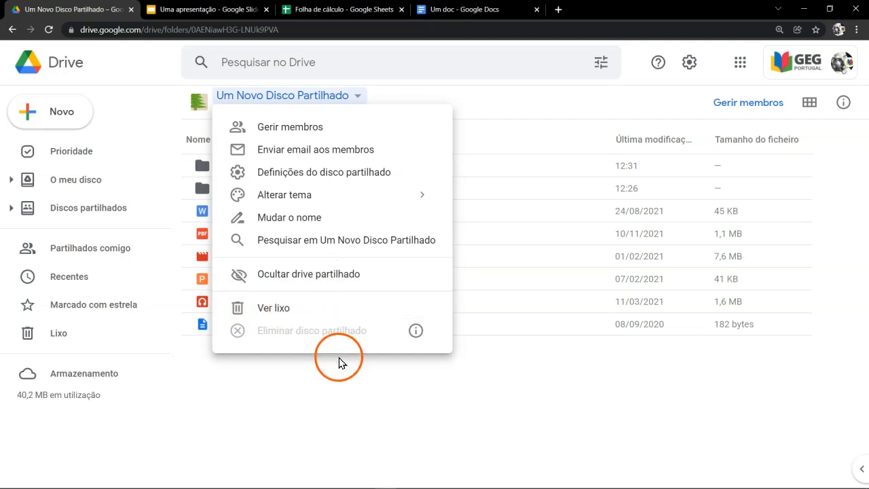
pyautogui.click(334, 386)
pyautogui.click(269, 281)
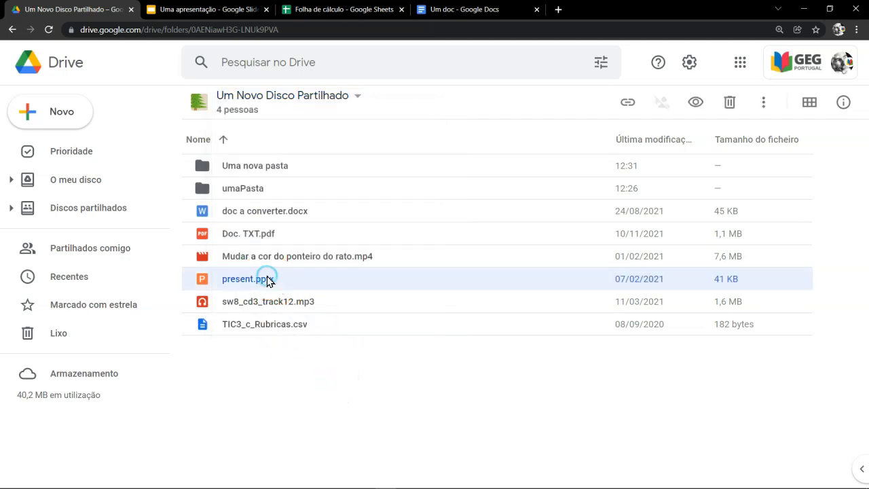
pyautogui.press('Delete')
pyautogui.click(447, 314)
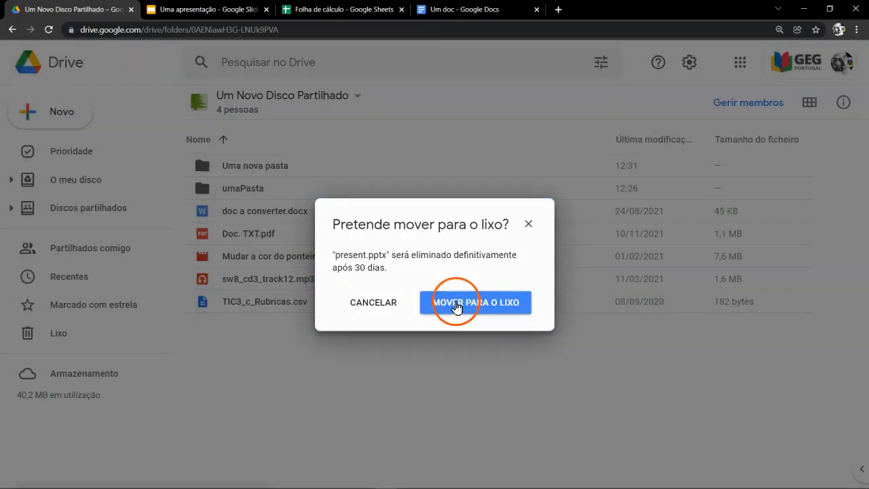
pyautogui.click(358, 100)
pyautogui.click(283, 307)
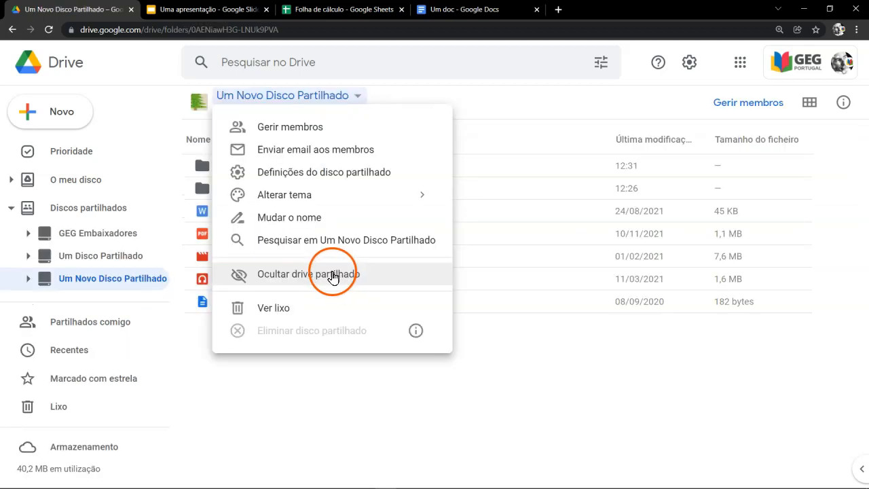
# Step: Hide Um Novo Disco Partilhado and make it visible again from the list of hidden shared drives
pyautogui.click(302, 274)
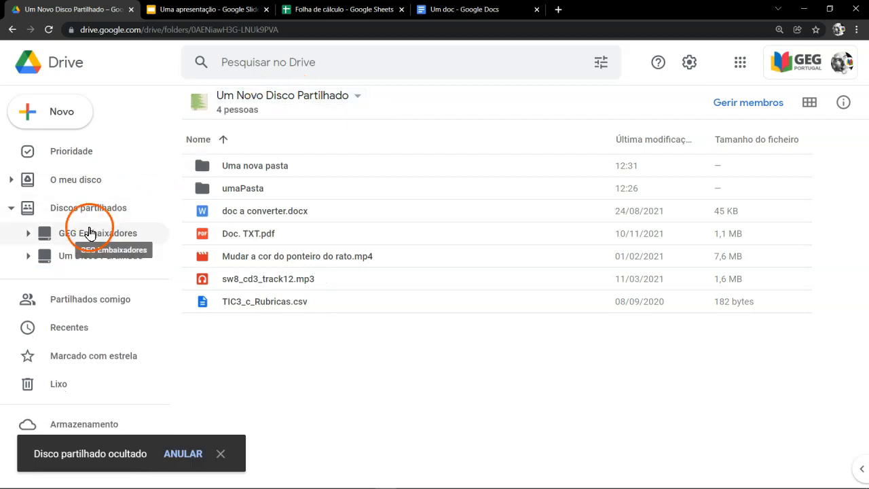
pyautogui.click(107, 205)
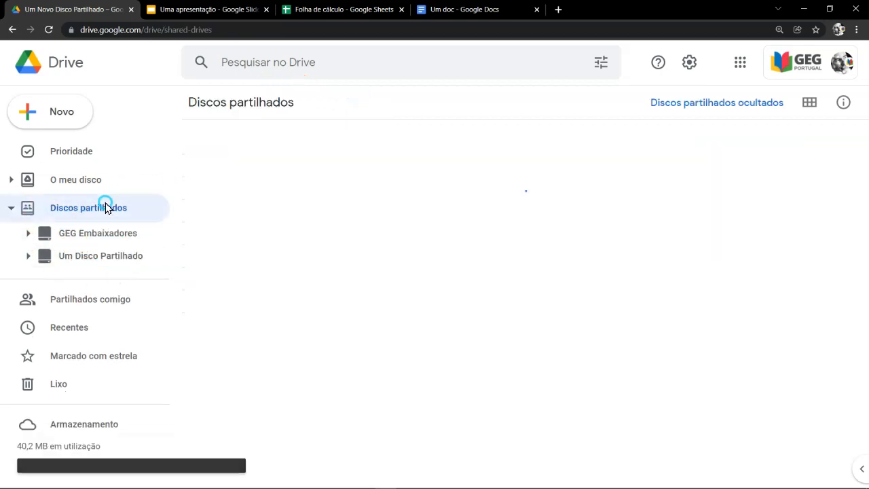
pyautogui.click(744, 103)
pyautogui.rightClick(325, 170)
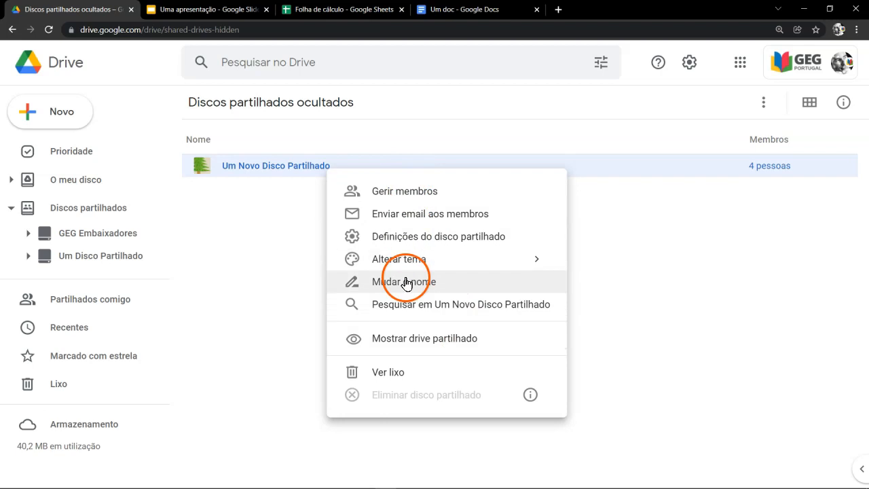
pyautogui.rightClick(278, 166)
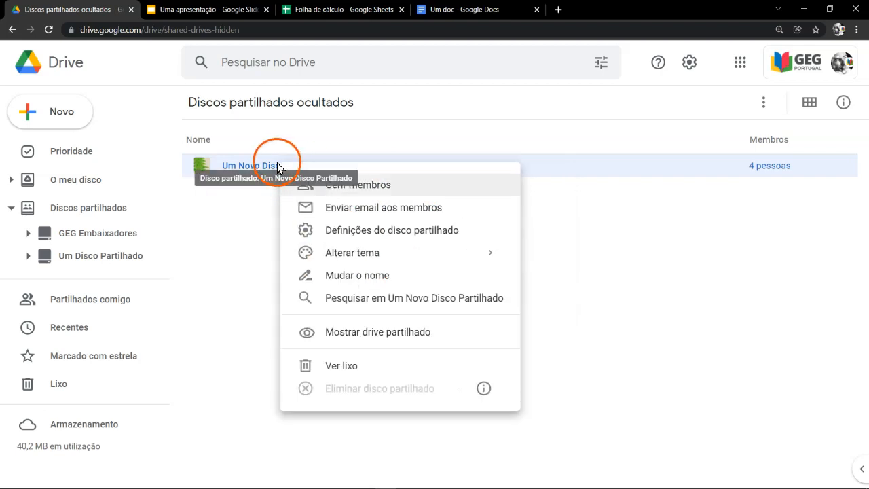
pyautogui.rightClick(256, 165)
pyautogui.click(358, 333)
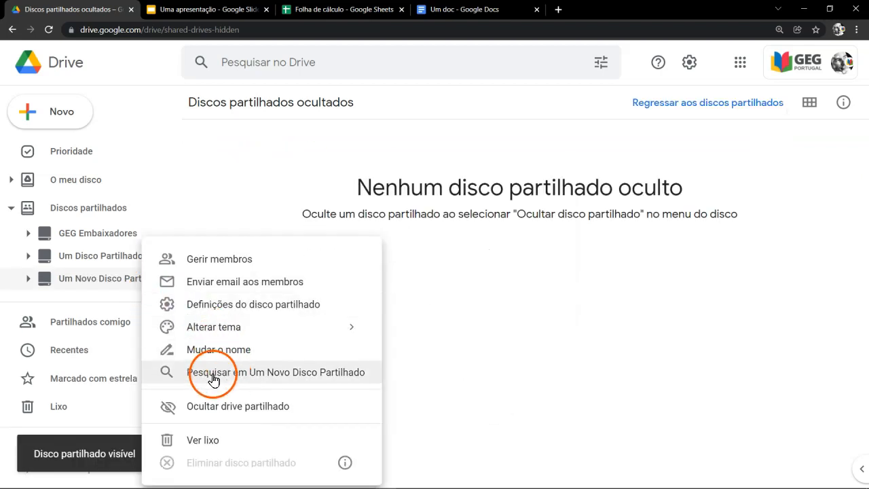
# Step: Search within Um Novo Disco Partilhado to list its contents
pyautogui.click(314, 375)
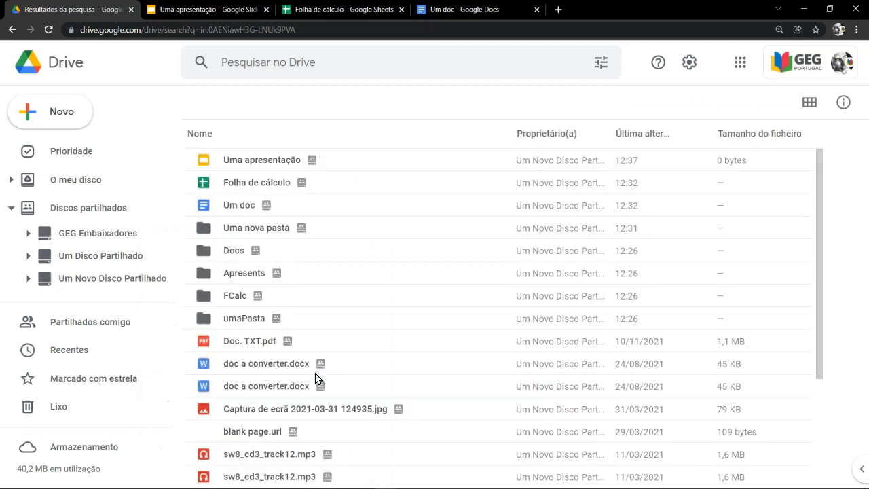
# Step: Show the file-type filters of the Drive search, including Slides, and return to Um Novo Disco Partilhado
pyautogui.click(262, 64)
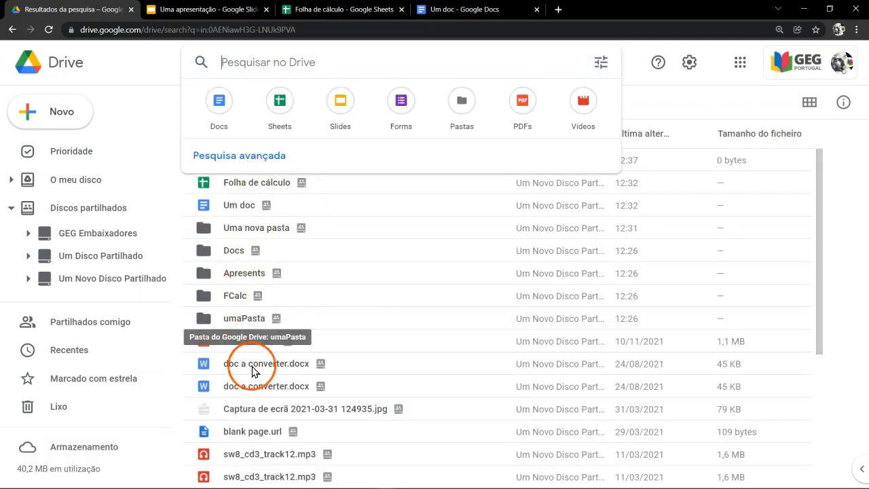
pyautogui.click(339, 102)
pyautogui.click(341, 101)
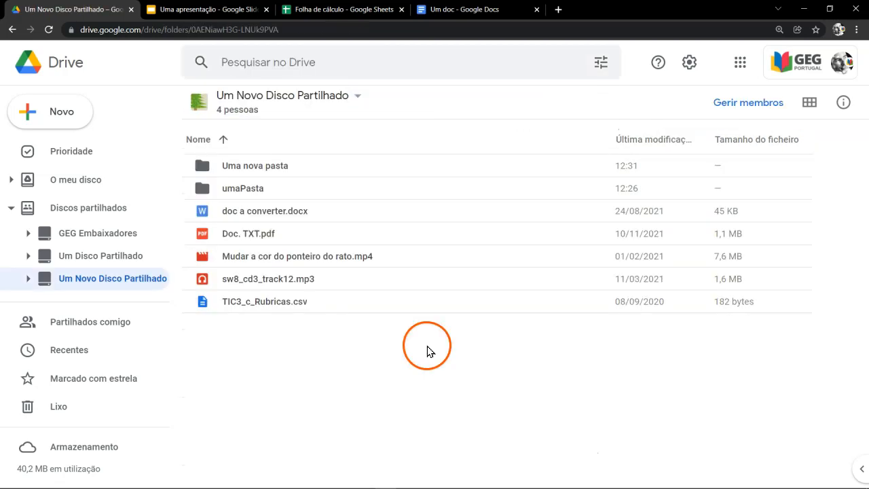
# Step: Remove the member with the Colaborador role from Um Novo Disco Partilhado and save the membership change
pyautogui.click(358, 96)
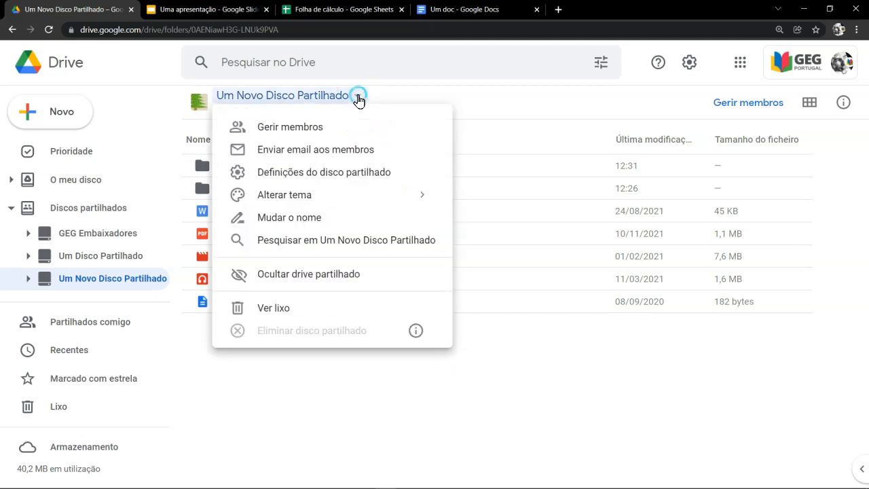
pyautogui.click(345, 126)
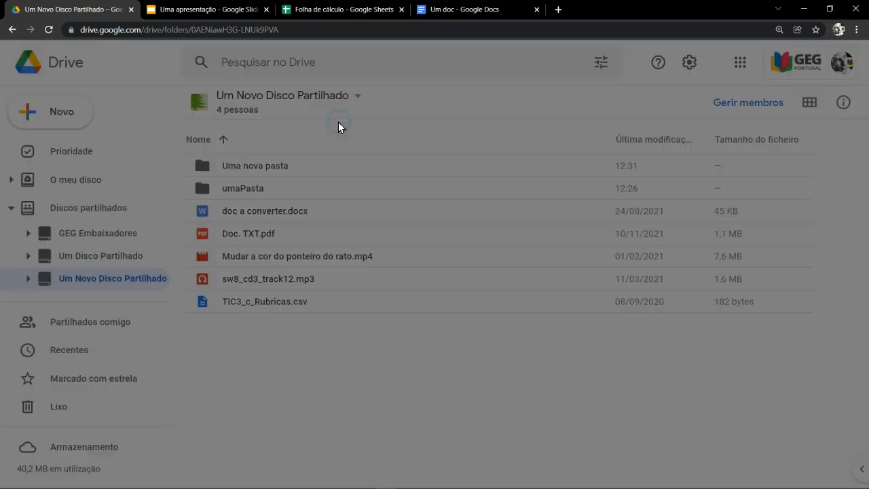
pyautogui.click(602, 273)
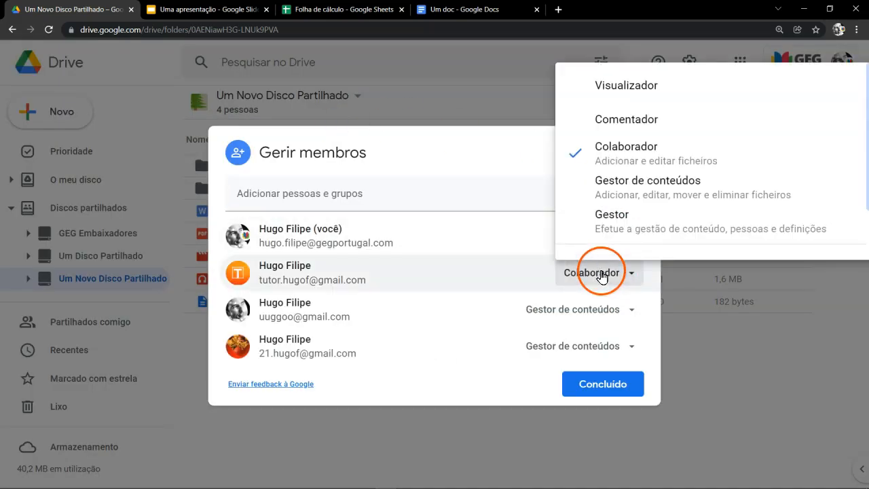
pyautogui.scroll(-2, 807, 128)
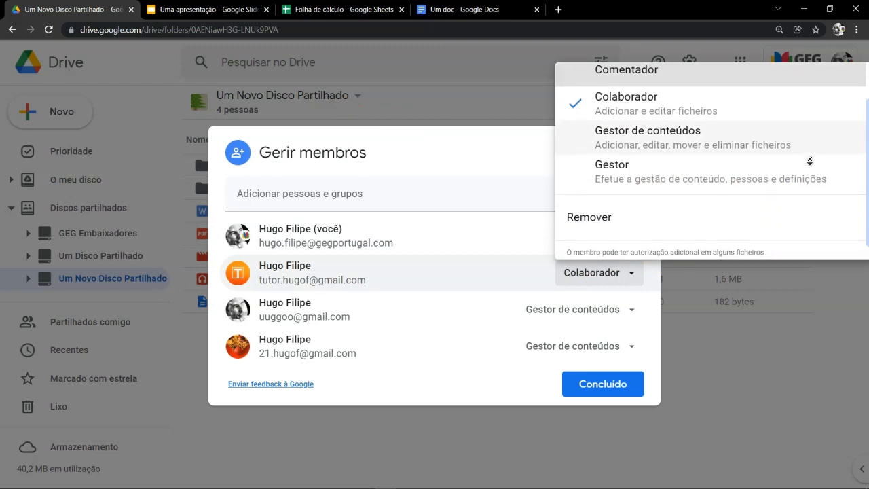
pyautogui.click(614, 199)
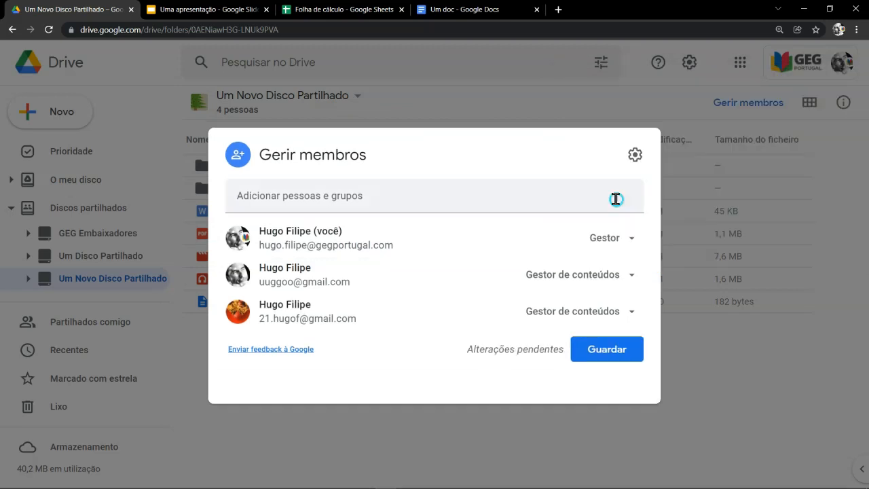
pyautogui.click(604, 365)
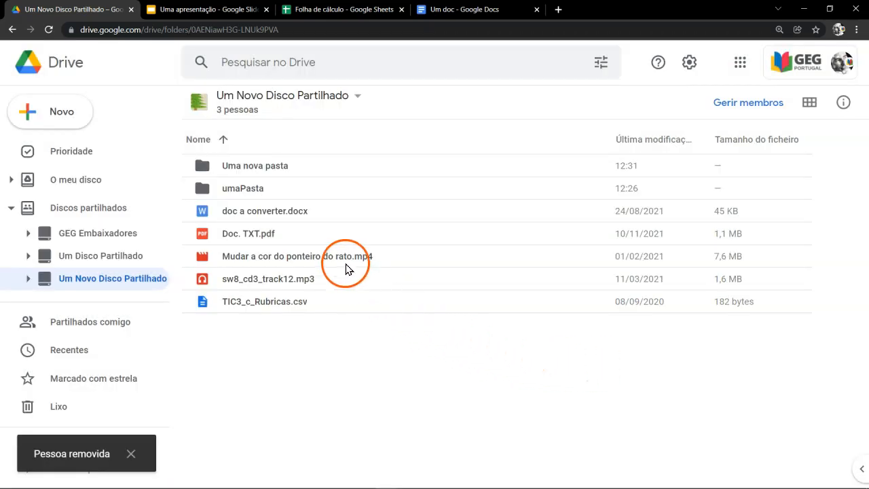
# Step: Check the files in Uma nova pasta, and view Um Novo Disco Partilhado in grid layout before returning to list layout
pyautogui.doubleClick(289, 170)
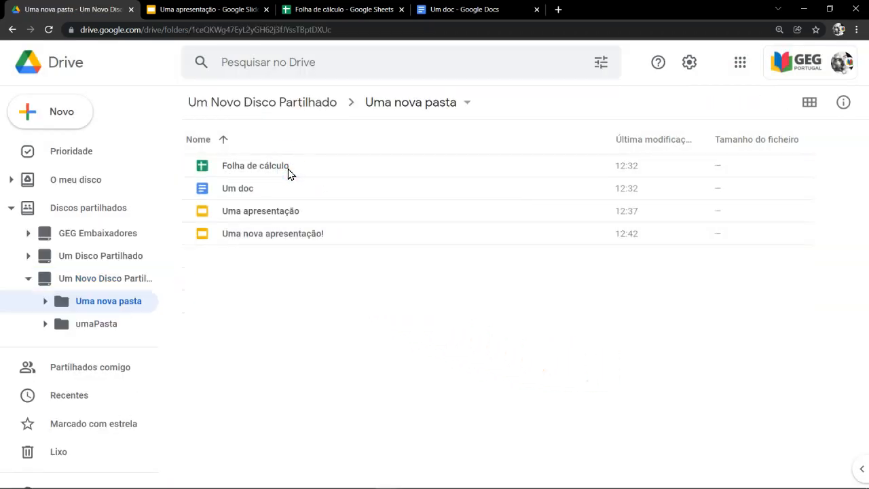
pyautogui.click(294, 233)
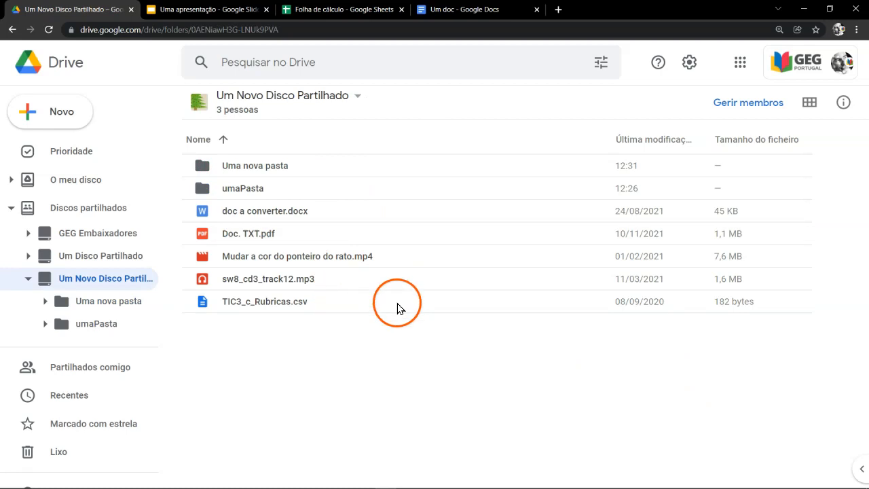
pyautogui.click(809, 102)
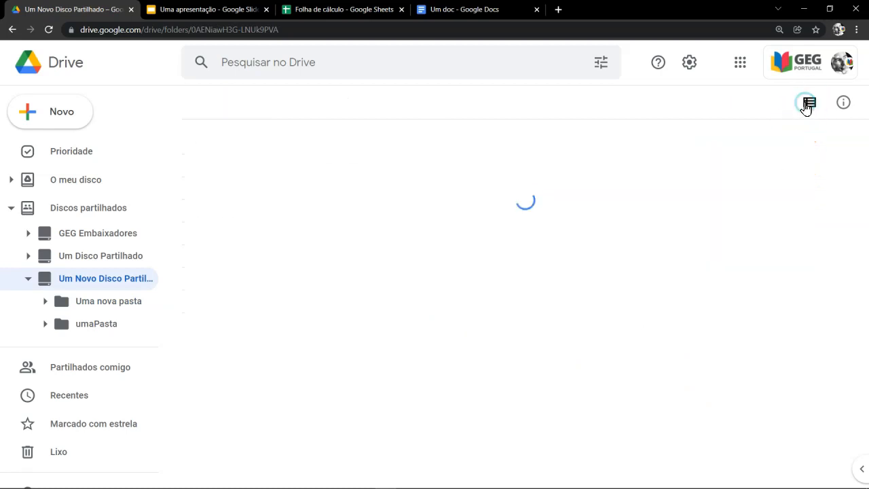
pyautogui.click(809, 103)
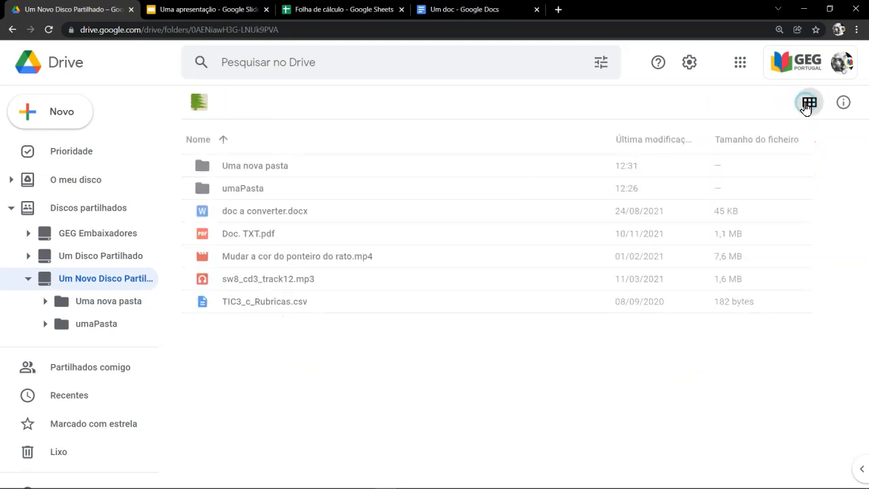
# Step: View the details of Um Novo Disco Partilhado, its individual files and the umaPasta folder
pyautogui.click(843, 102)
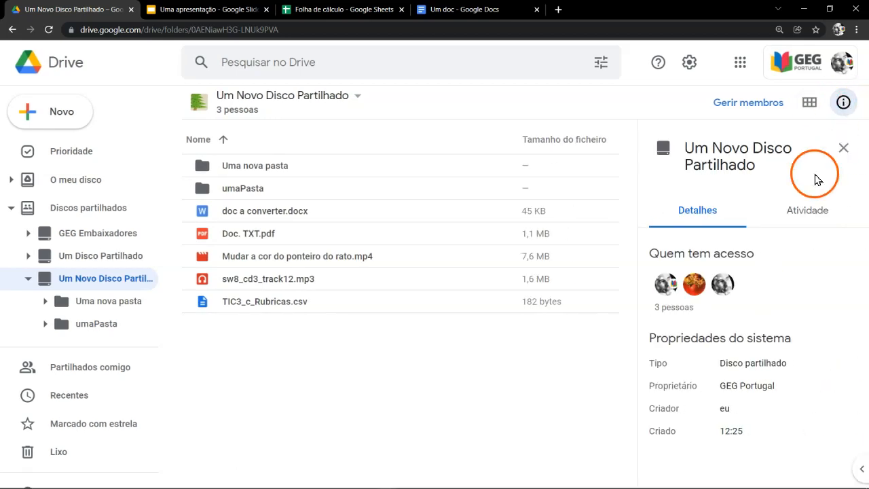
pyautogui.click(347, 216)
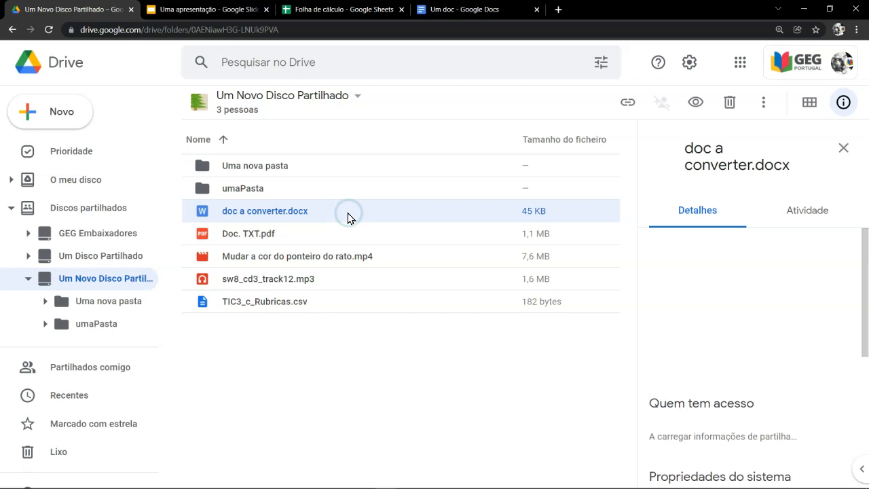
pyautogui.click(348, 241)
pyautogui.click(353, 261)
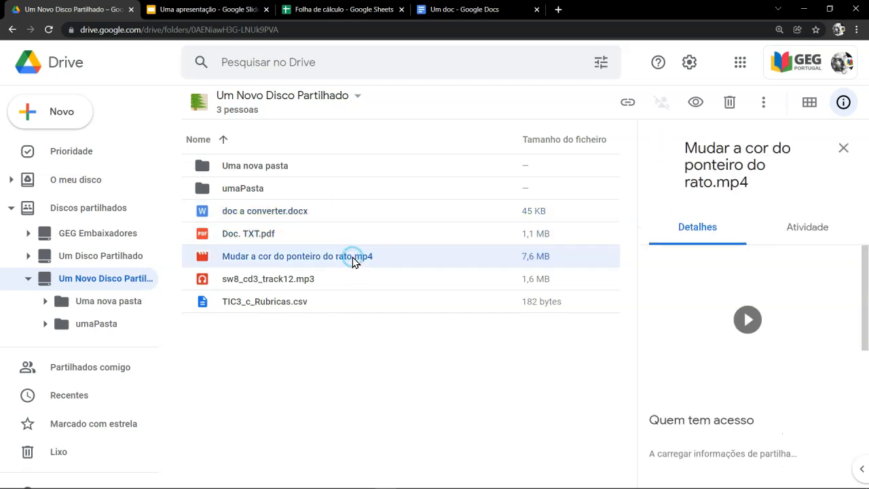
pyautogui.click(353, 281)
pyautogui.click(343, 305)
pyautogui.click(291, 193)
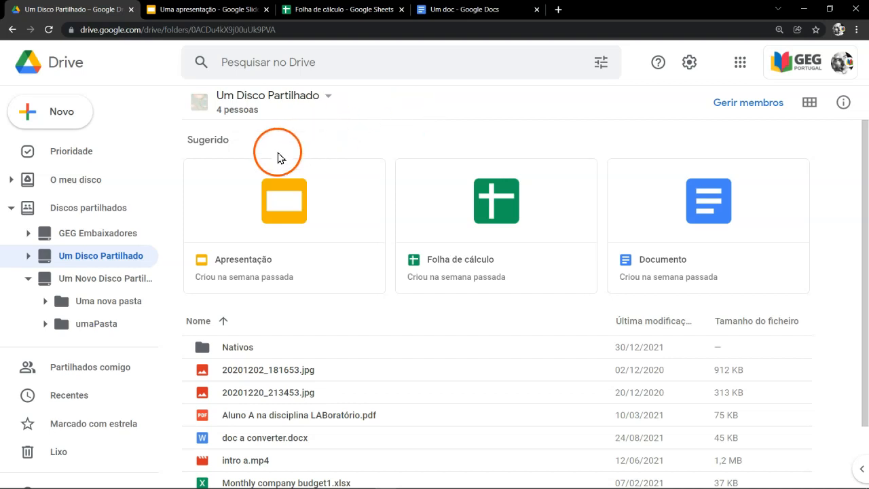
# Step: Check the information about deleting the shared drive Um Disco Partilhado among its available options
pyautogui.rightClick(135, 255)
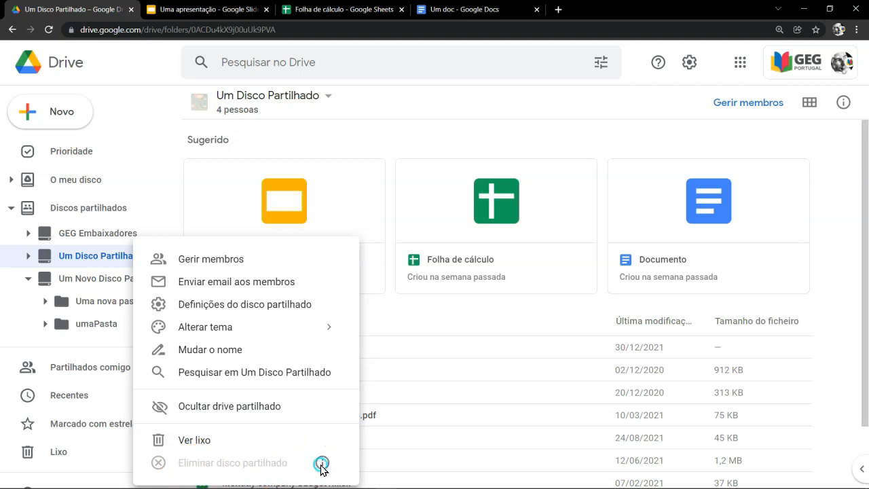
pyautogui.moveTo(325, 461)
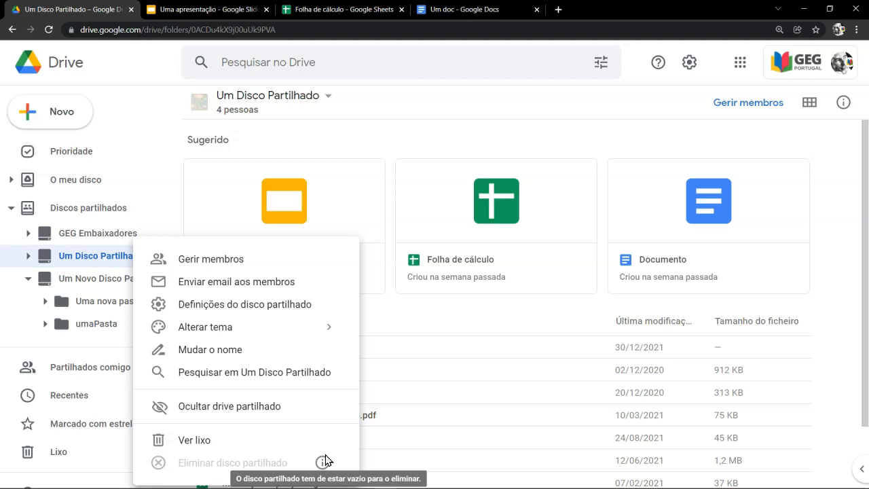
pyautogui.click(104, 260)
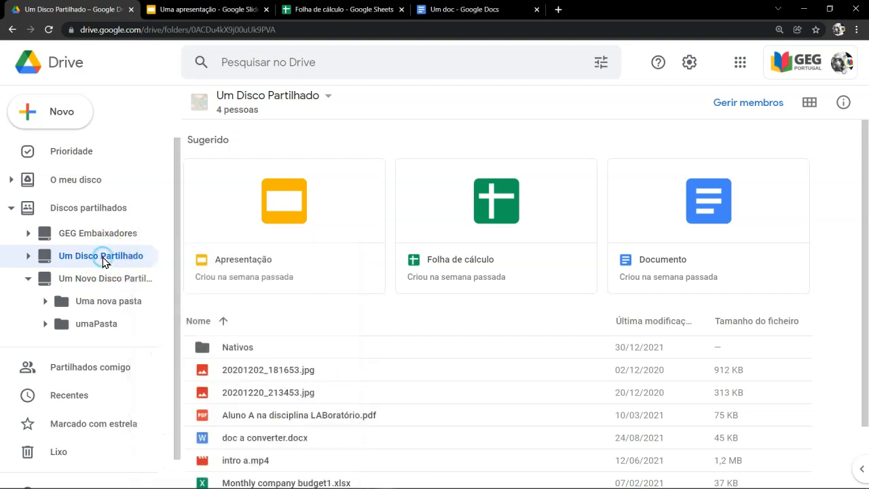
# Step: Move all contents of Um Disco Partilhado, from the Nativos folder through sw8_cd3_track12.mp3, to the trash
pyautogui.click(262, 342)
pyautogui.scroll(-1, 285, 380)
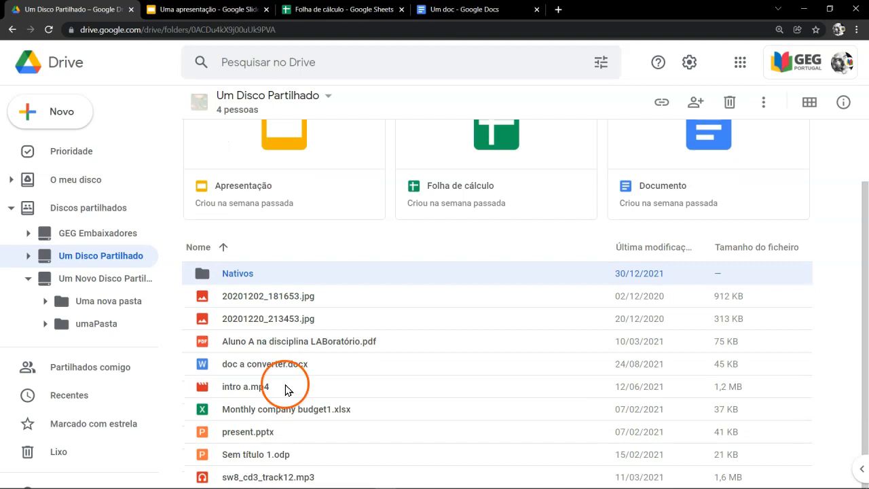
pyautogui.keyDown('shift'); pyautogui.click(291, 478); pyautogui.keyUp('shift')
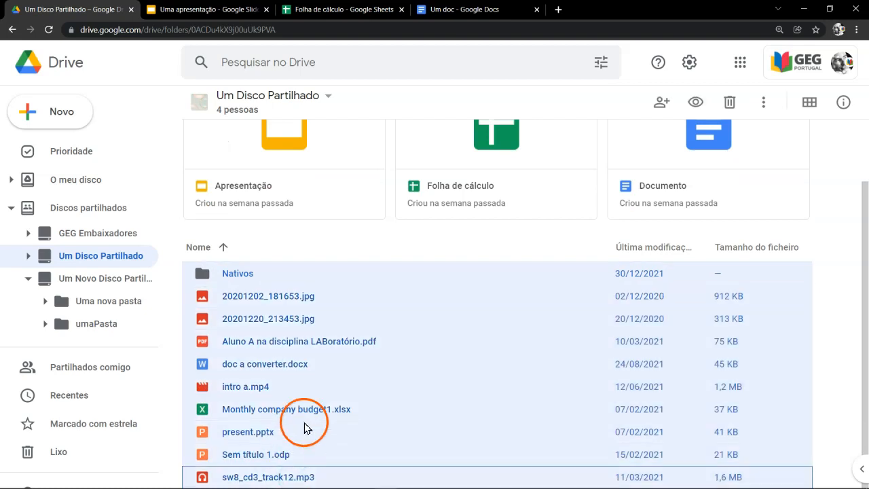
pyautogui.rightClick(321, 358)
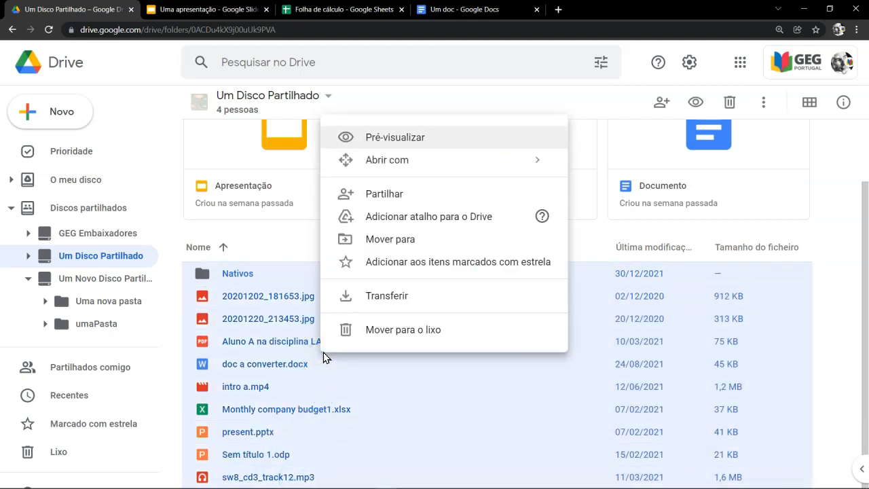
pyautogui.click(346, 329)
pyautogui.click(452, 303)
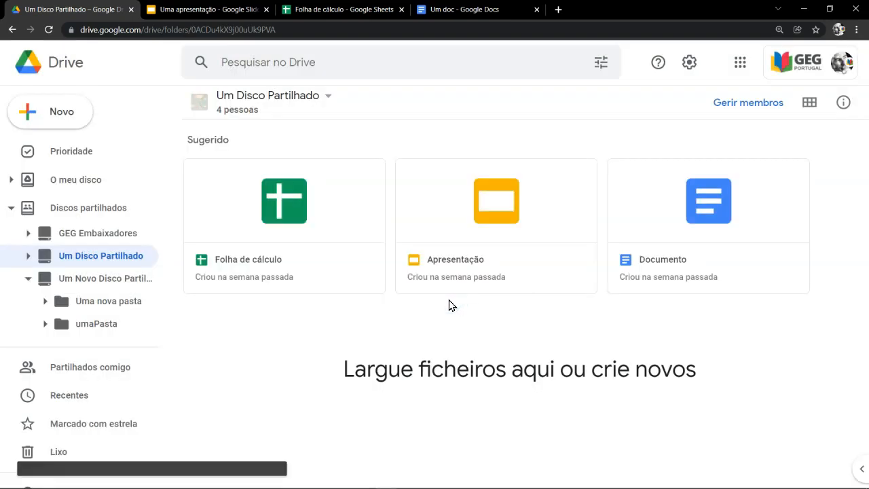
# Step: Permanently delete the emptied shared drive Um Disco Partilhado
pyautogui.rightClick(115, 264)
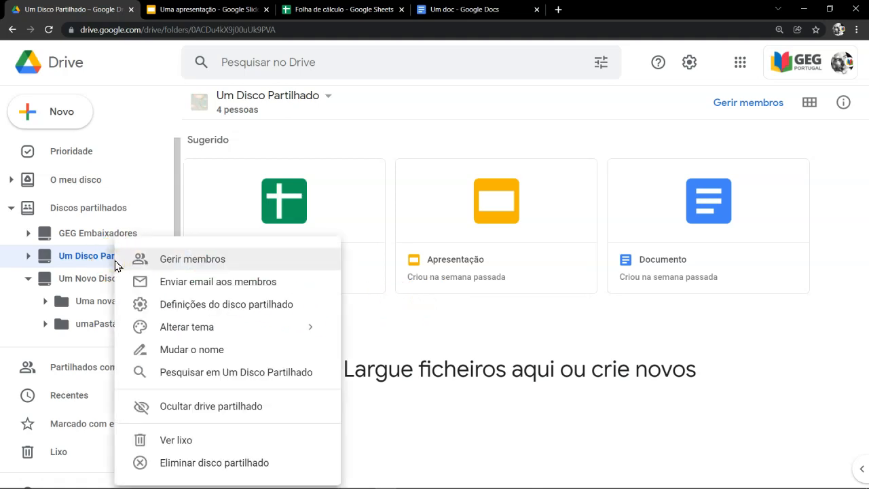
pyautogui.click(234, 465)
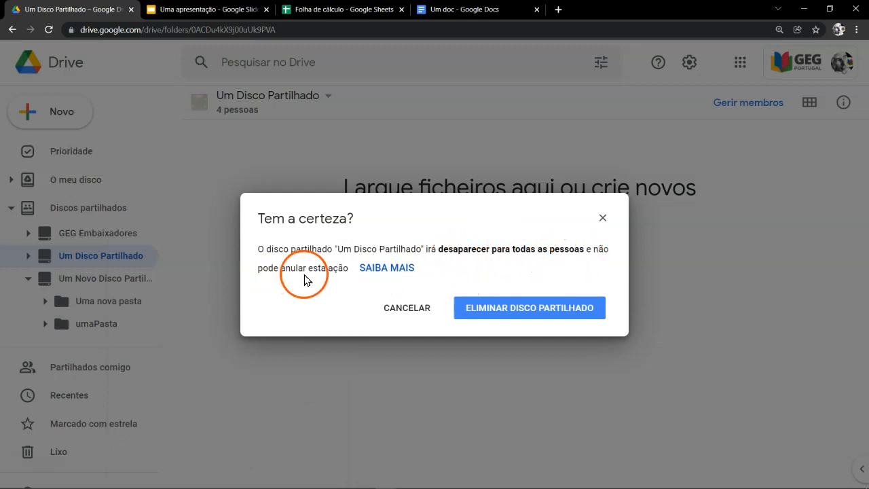
pyautogui.click(468, 310)
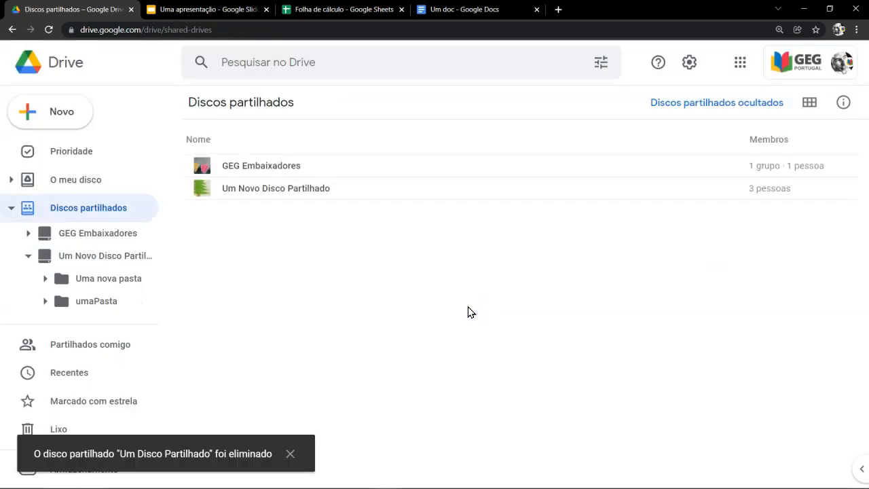
pyautogui.click(464, 312)
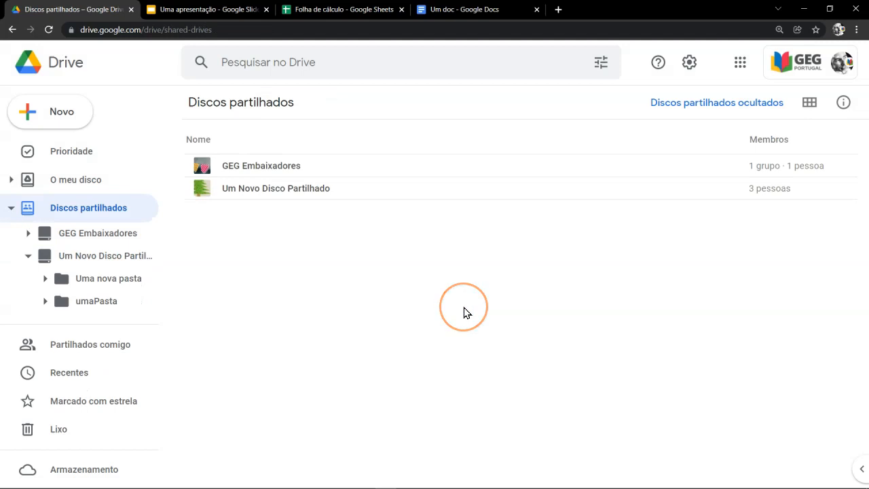